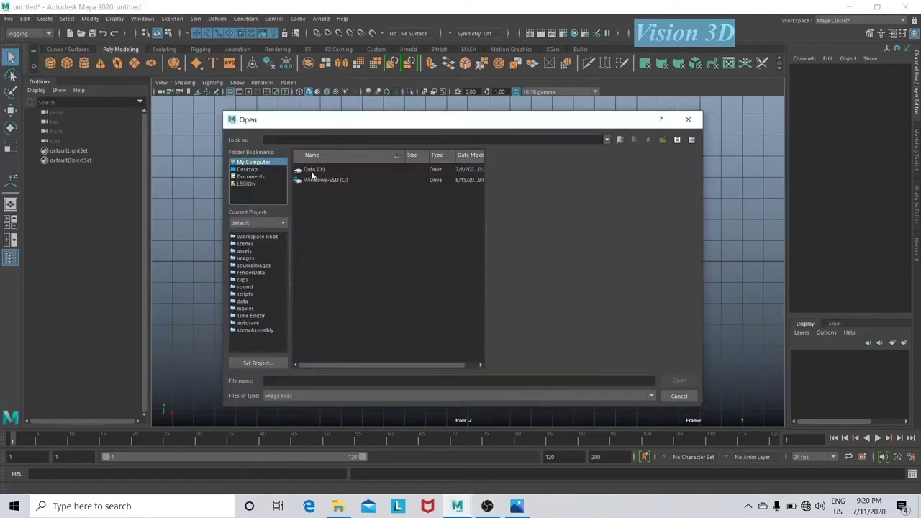
Import fish_image.jpg from D:\MAYA\M_fish as the front-view image plane.
double_click(311, 171)
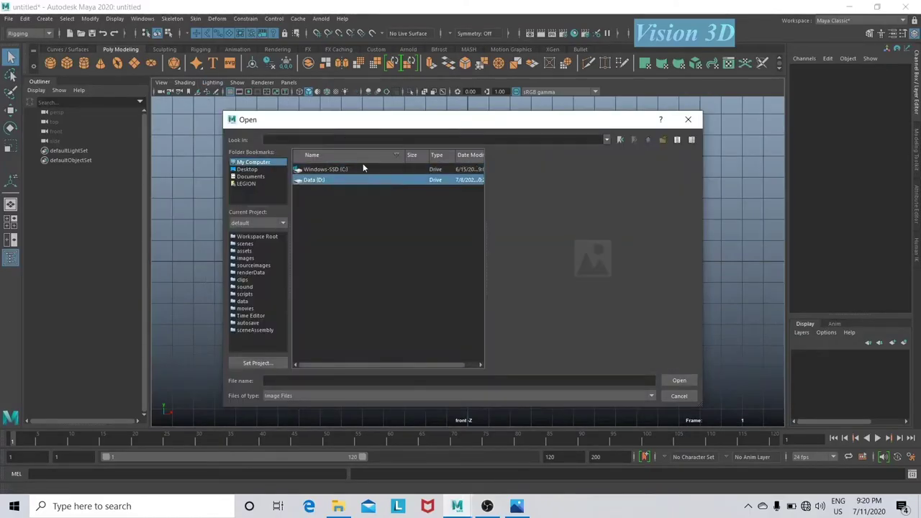
double_click(364, 170)
double_click(311, 233)
left_click(337, 170)
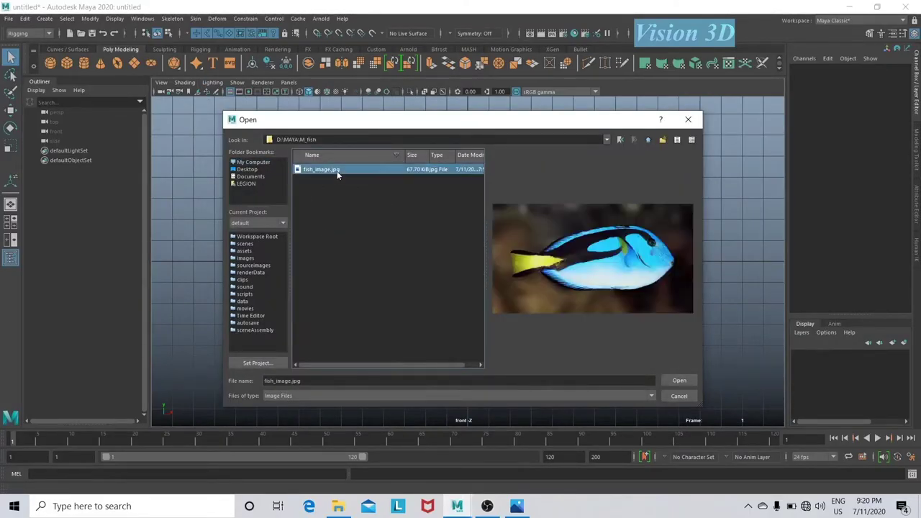
double_click(338, 171)
Reposition the fish reference image plane with the Move tool.
scroll(468, 263, "up", 3)
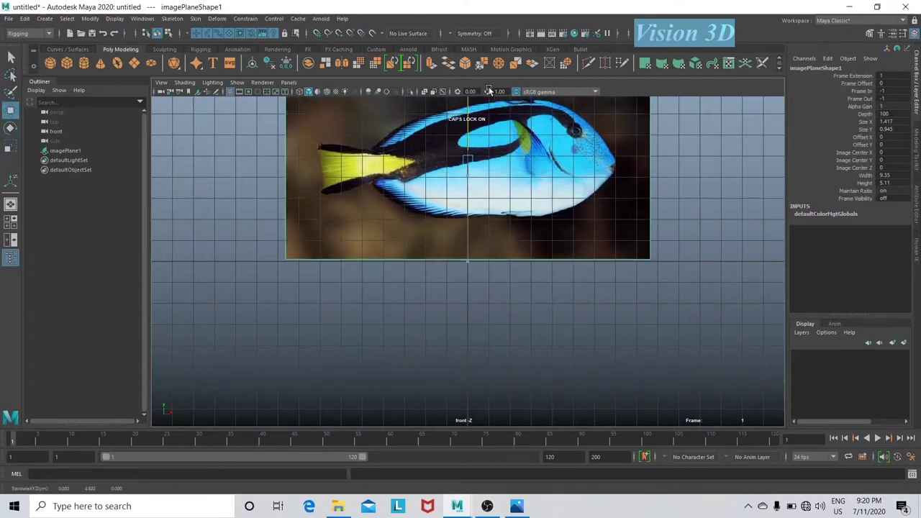
key("w")
mouse_move(530, 284)
left_mouse_down("alt")
mouse_move(568, 182)
mouse_move(621, 271)
left_mouse_up("alt")
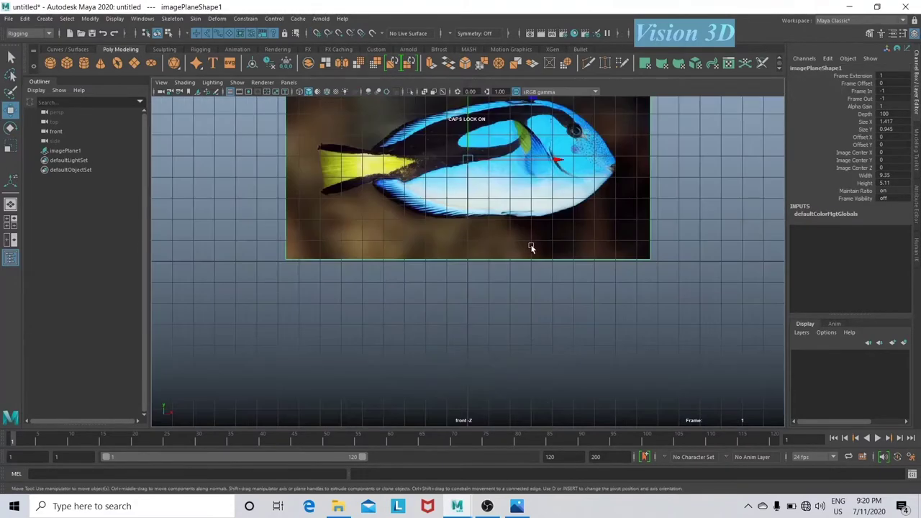
Raise the cube to the fish's middle and scale it up evenly over the fish.
left_click(895, 36)
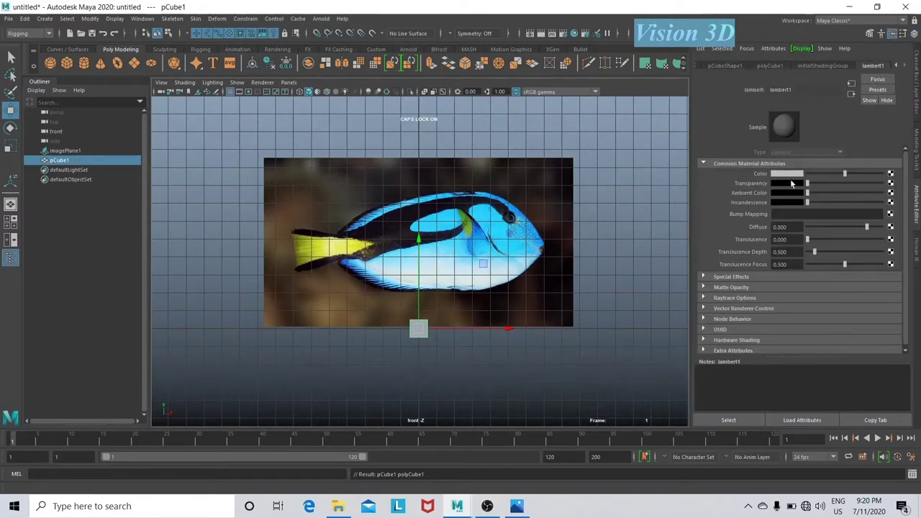
left_click_drag(418, 288, 418, 208)
scroll(436, 242, "up", 3)
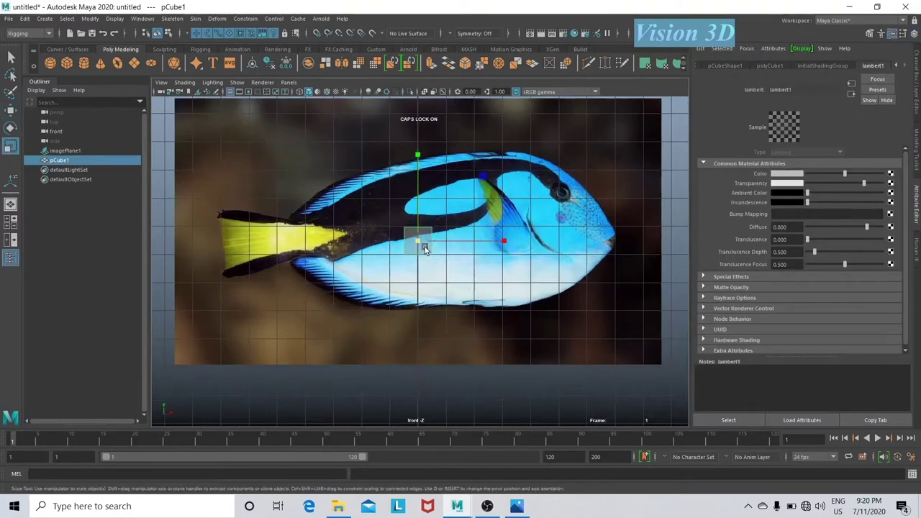
left_click_drag(425, 248, 479, 252)
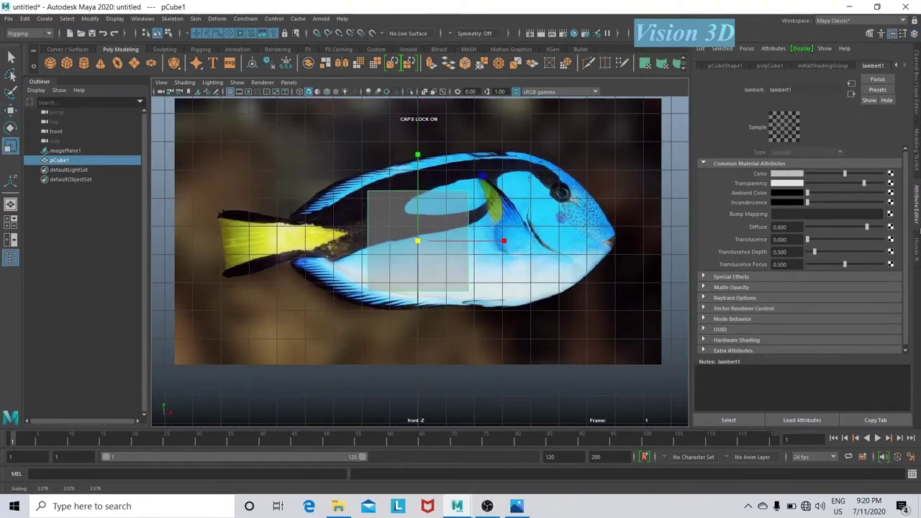
Make lambert1 semi-transparent, set Subdivisions Width to 10, and stretch the cube from tail to nose.
left_click_drag(863, 182, 846, 188)
key("ctrl+a")
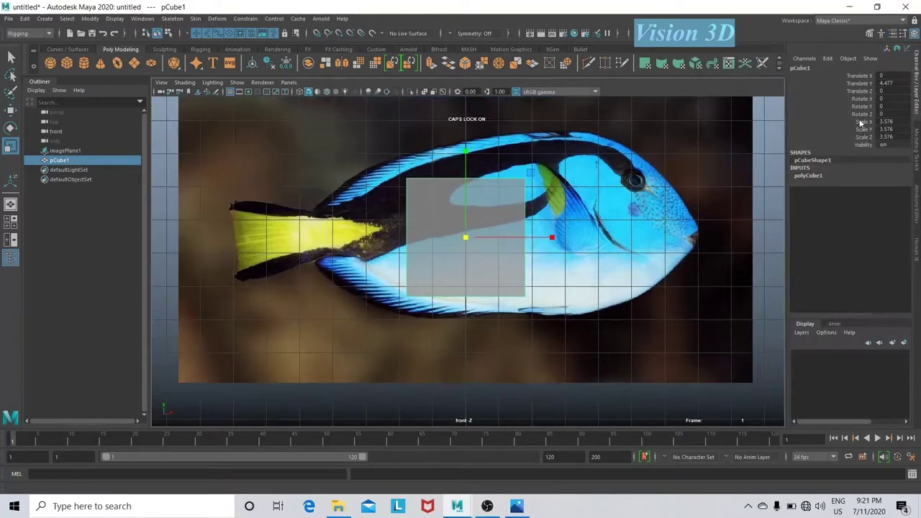
left_click(808, 175)
left_click(892, 206)
left_click_drag(552, 237, 804, 237)
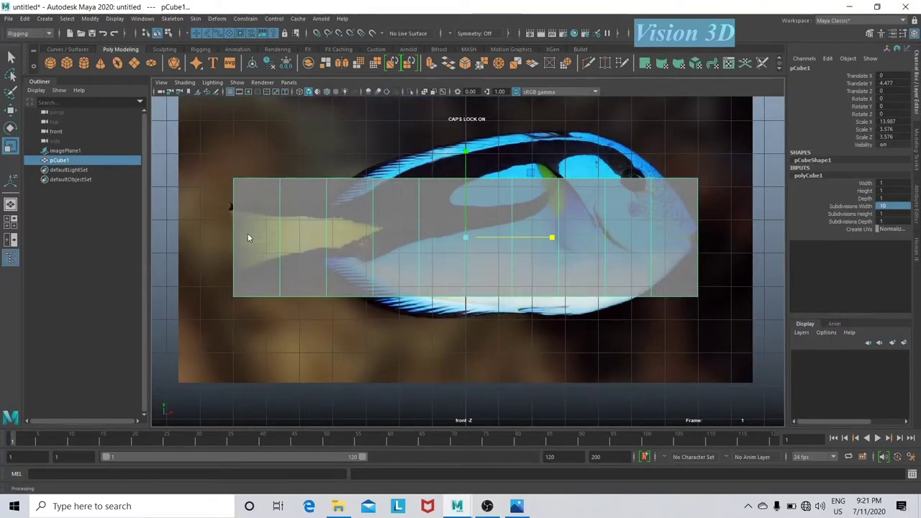
Lower the cube's top vertex at the tail end.
key("F9")
left_click(233, 178)
key("w")
left_click_drag(233, 145, 233, 164)
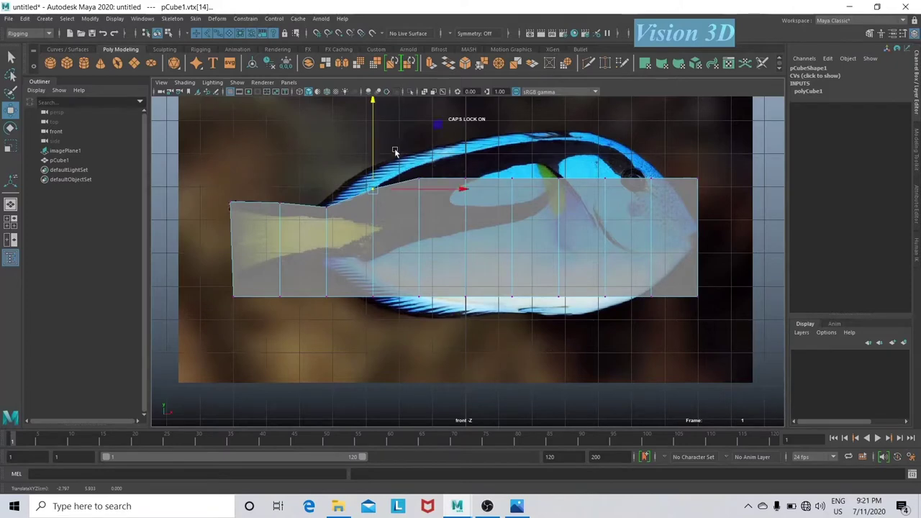
Raise the top vertices along the back to follow the fish's dorsal and head outline.
left_click(419, 179)
left_click_drag(420, 162, 421, 154)
left_click(465, 179)
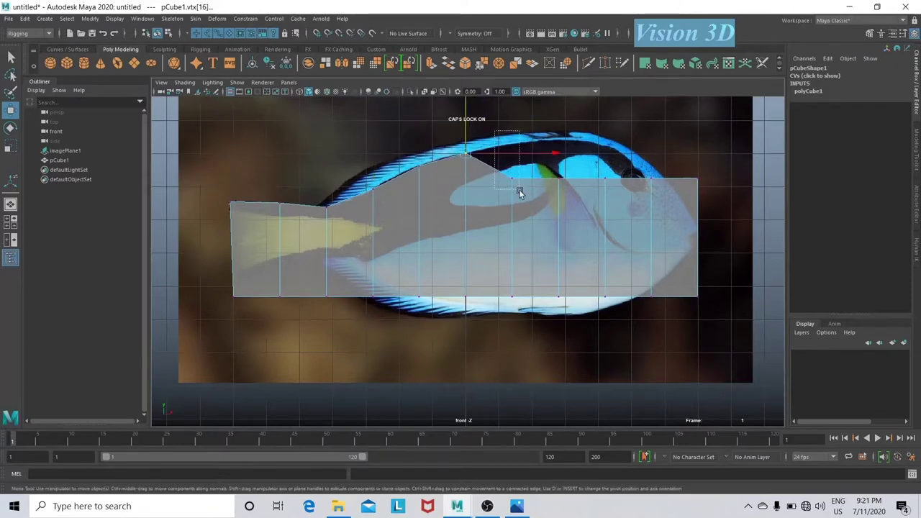
left_click_drag(512, 164, 511, 144)
left_click(558, 179)
left_click_drag(558, 162, 558, 141)
left_click(605, 178)
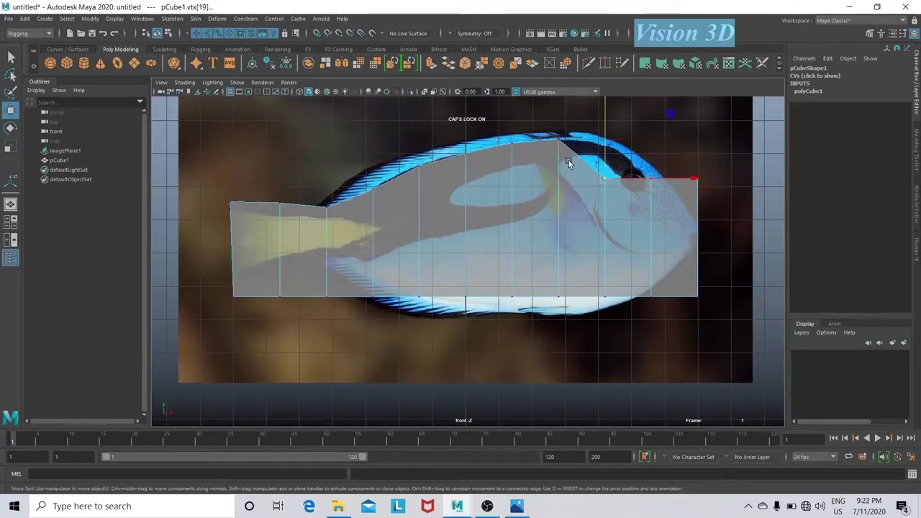
left_click_drag(604, 163, 608, 128)
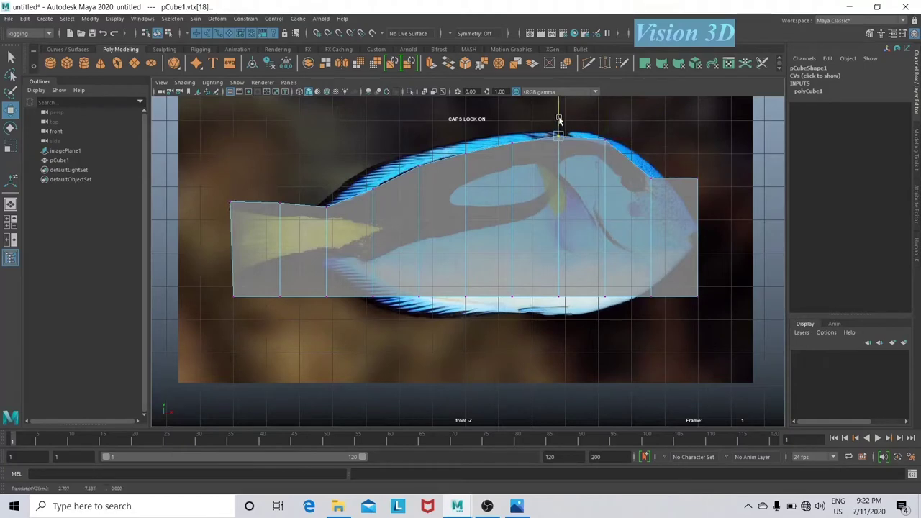
left_click(651, 179)
left_click_drag(651, 162, 652, 147)
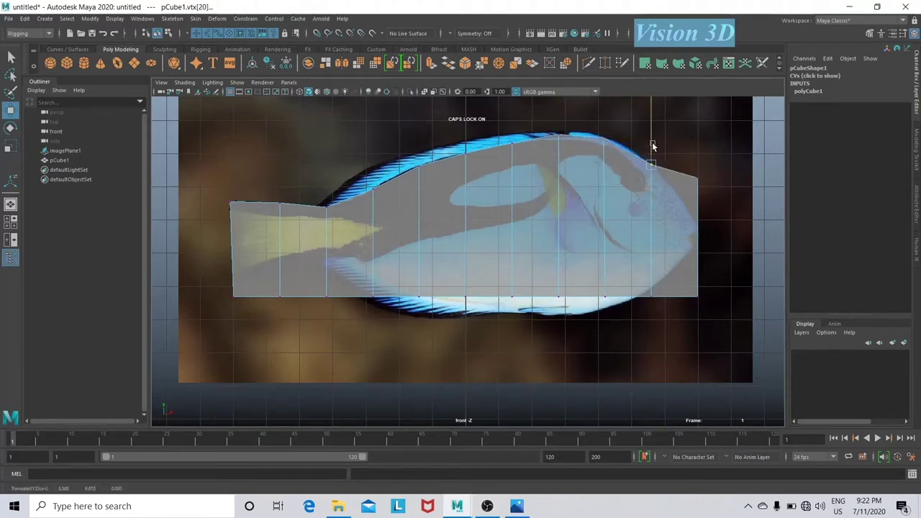
Point the nose and pull the bottom vertices down to round the belly.
left_click(697, 178)
left_click(697, 296)
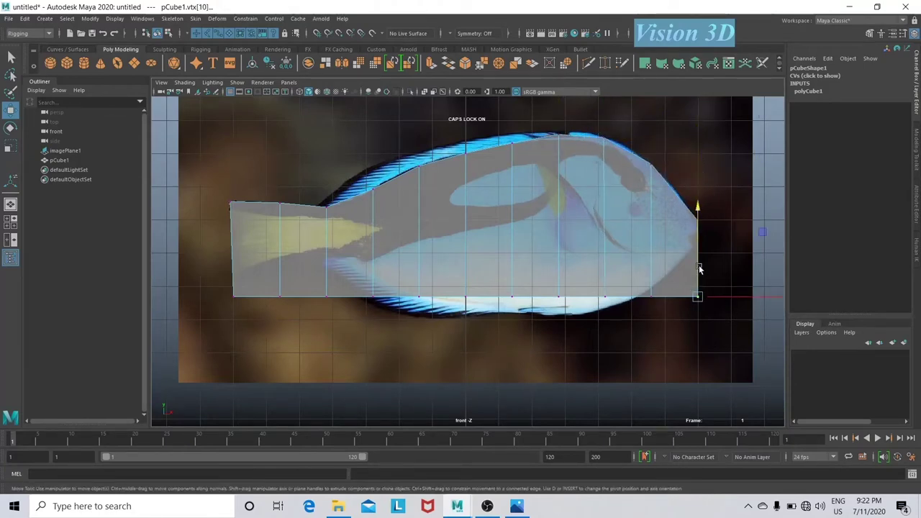
left_click_drag(699, 269, 699, 216)
left_click(651, 295)
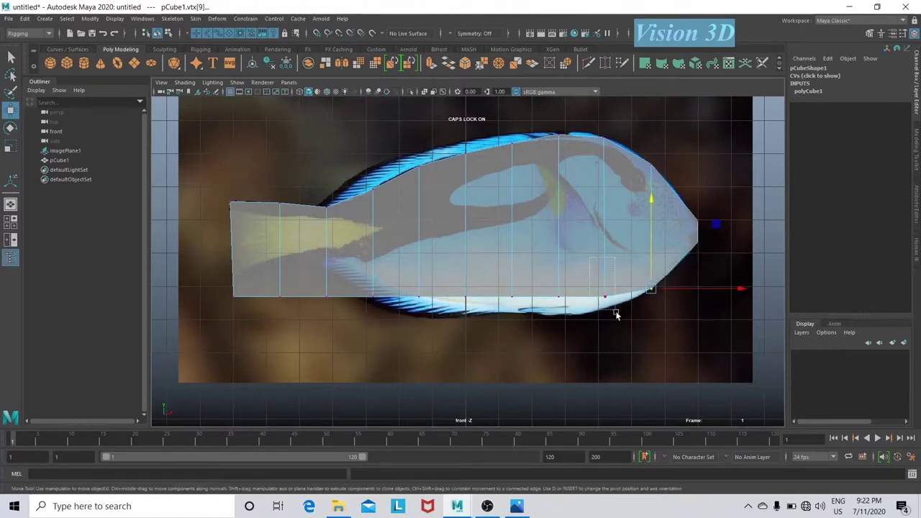
mouse_move(608, 242)
left_mouse_down()
mouse_move(608, 257)
mouse_move(561, 281)
left_mouse_up()
left_click(558, 297)
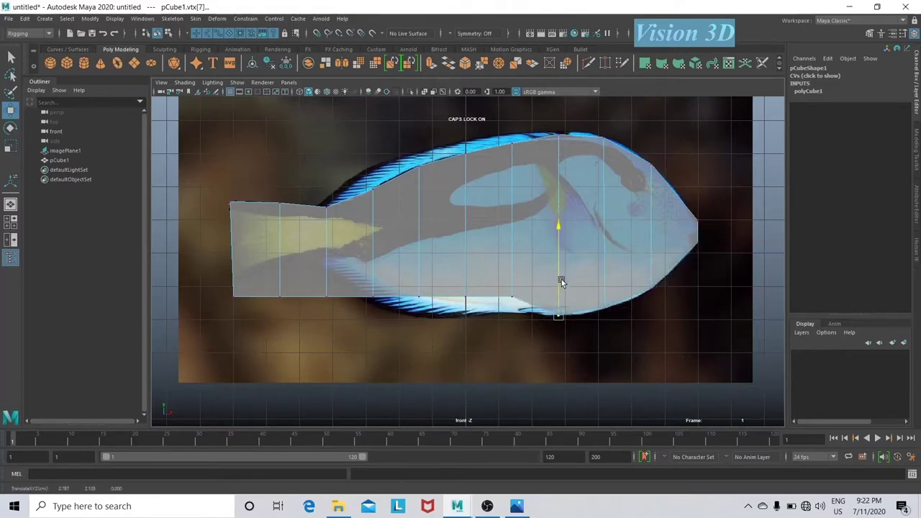
left_click(512, 296)
left_click_drag(512, 264, 513, 282)
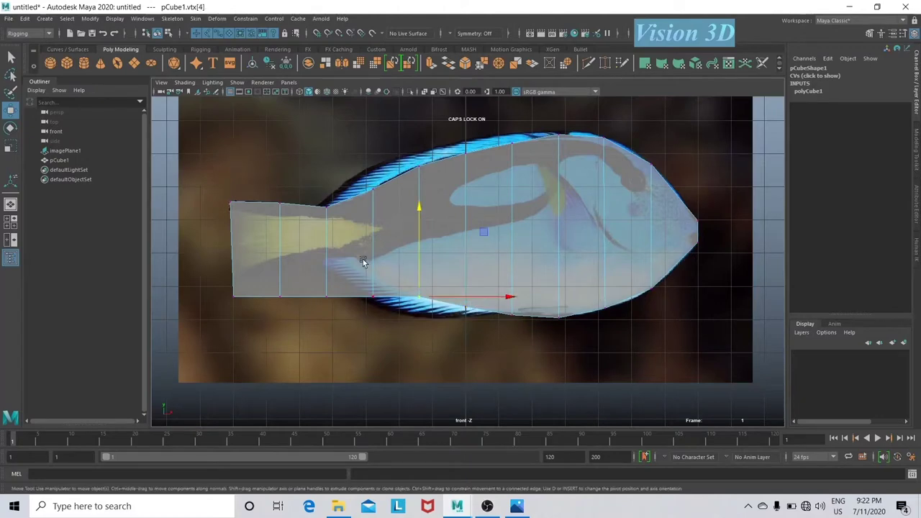
Narrow the tail base and shape the flared tail fin vertices.
left_click(373, 297)
left_click_drag(376, 267, 377, 247)
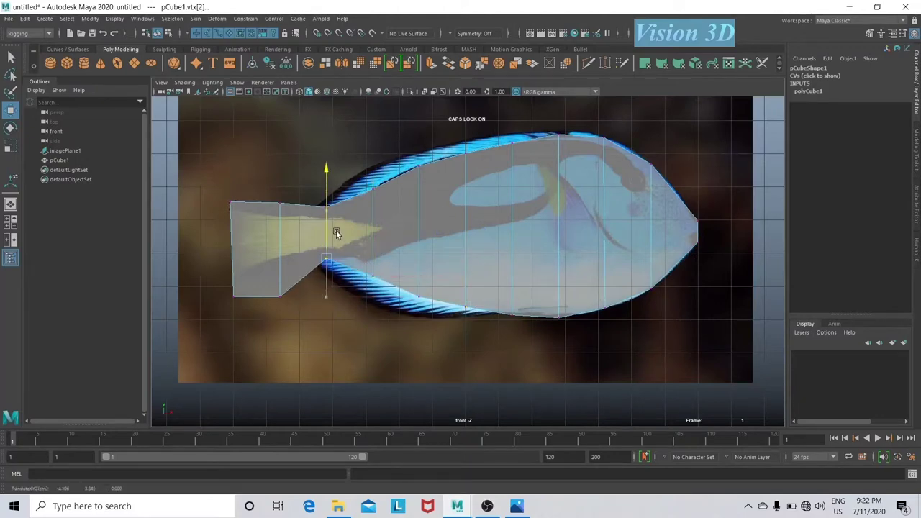
left_click_drag(309, 191, 346, 274)
left_click_drag(392, 233, 400, 232)
left_click(339, 197)
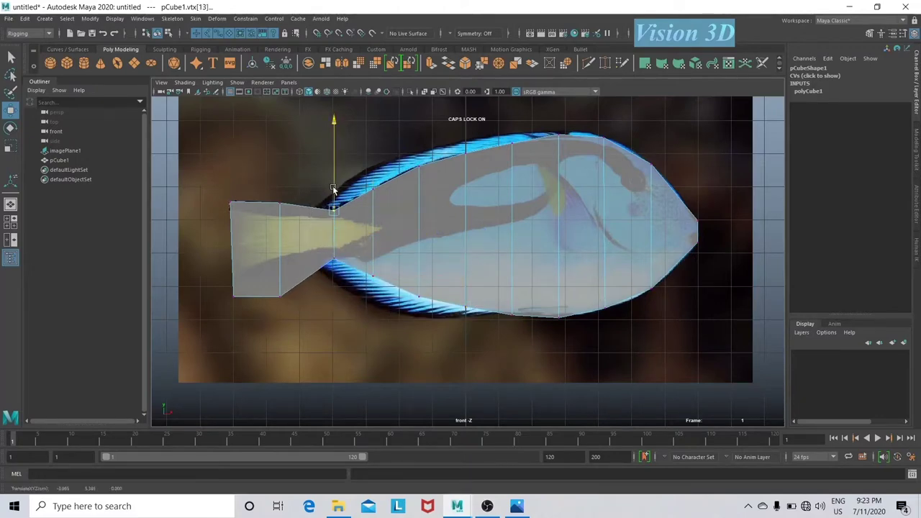
left_click(279, 205)
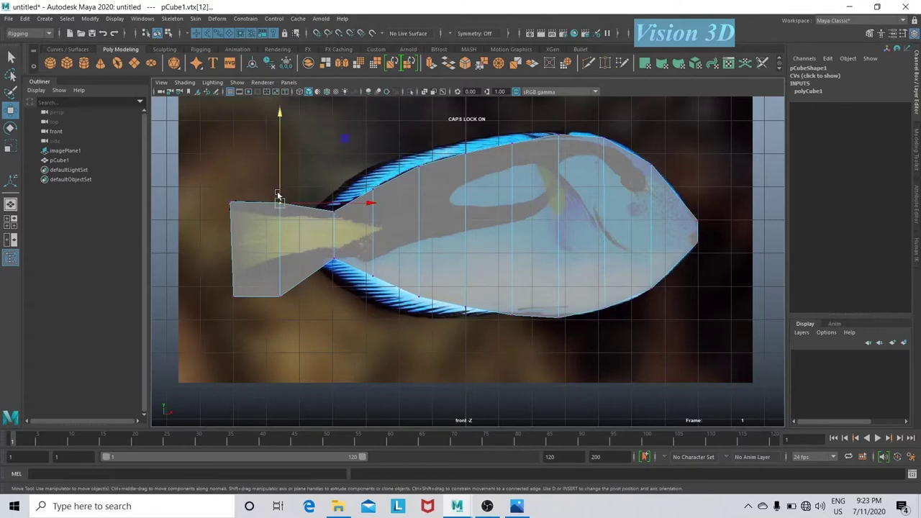
left_click(333, 243)
left_click(281, 297)
left_click_drag(281, 272, 288, 247)
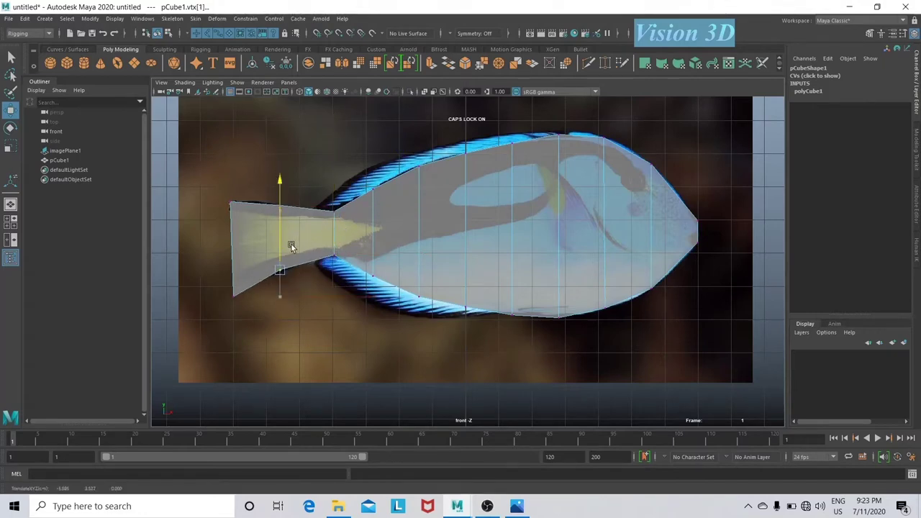
left_click(225, 311)
left_click_drag(233, 282, 234, 269)
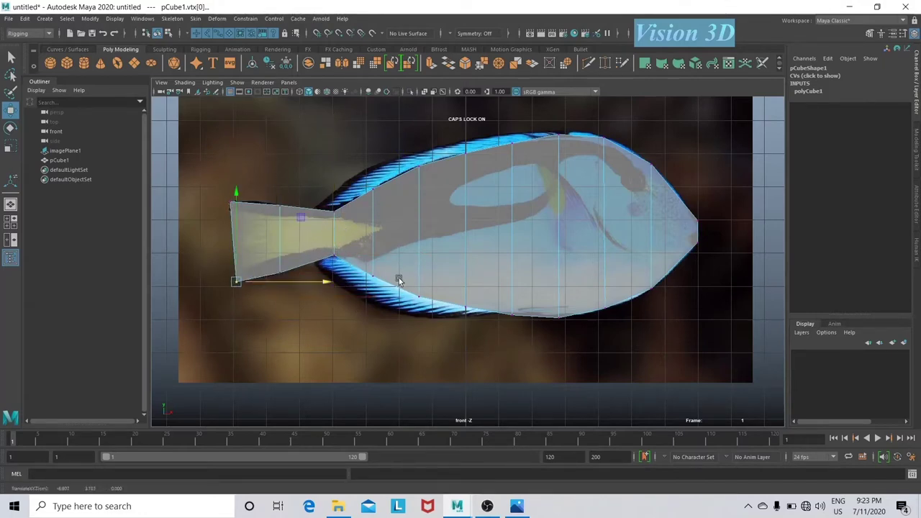
scroll(668, 295, "up", 1)
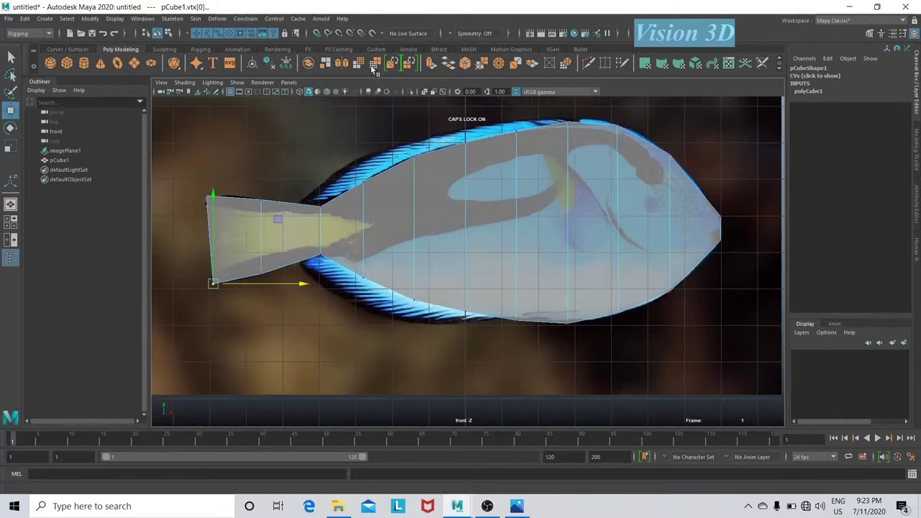
Insert edge loops across the tail and near the tail's end.
left_click(228, 18)
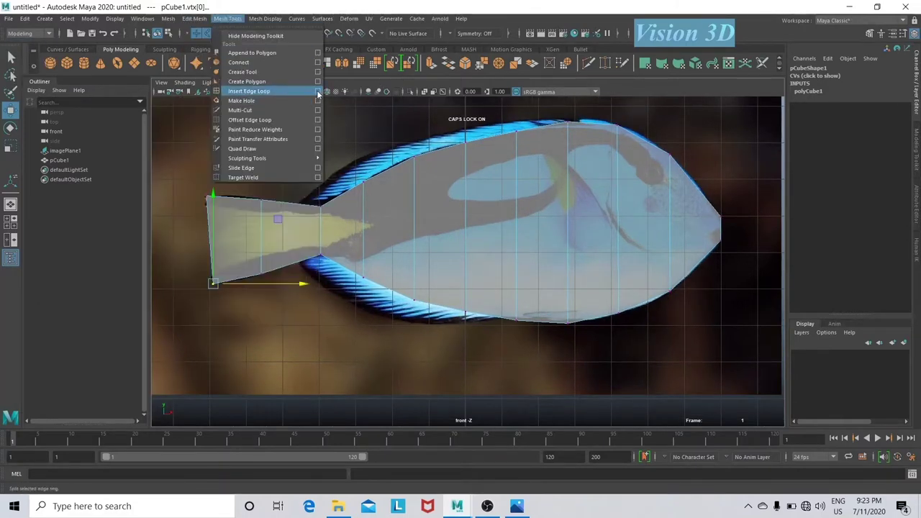
left_click(318, 92)
left_click(215, 95)
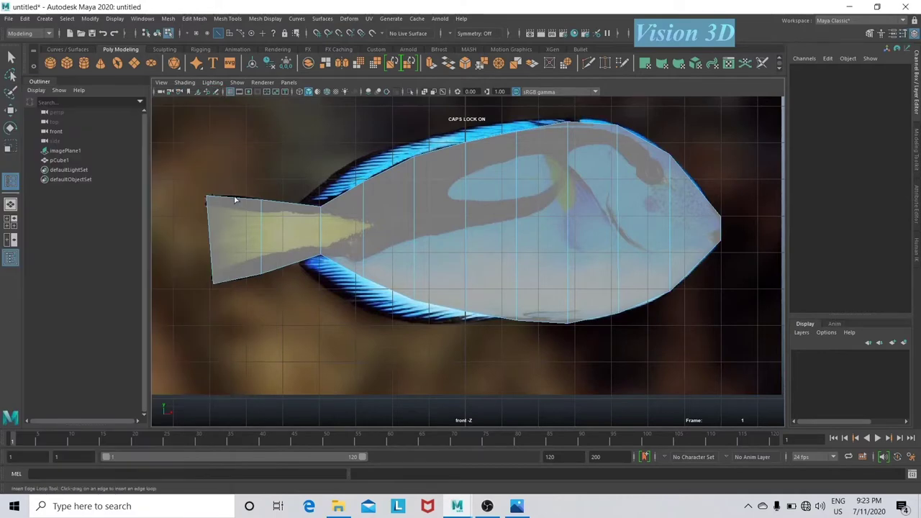
left_click(237, 200)
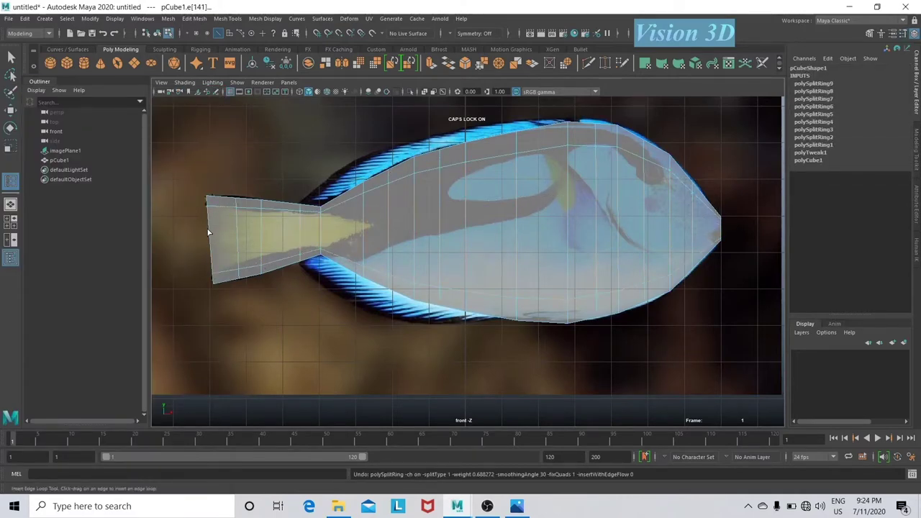
scroll(308, 273, "up", 2)
scroll(288, 231, "up", 5)
Move the tail and belly vertices onto the reference fish outline.
key("F9")
left_click_drag(316, 352, 353, 381)
key("w")
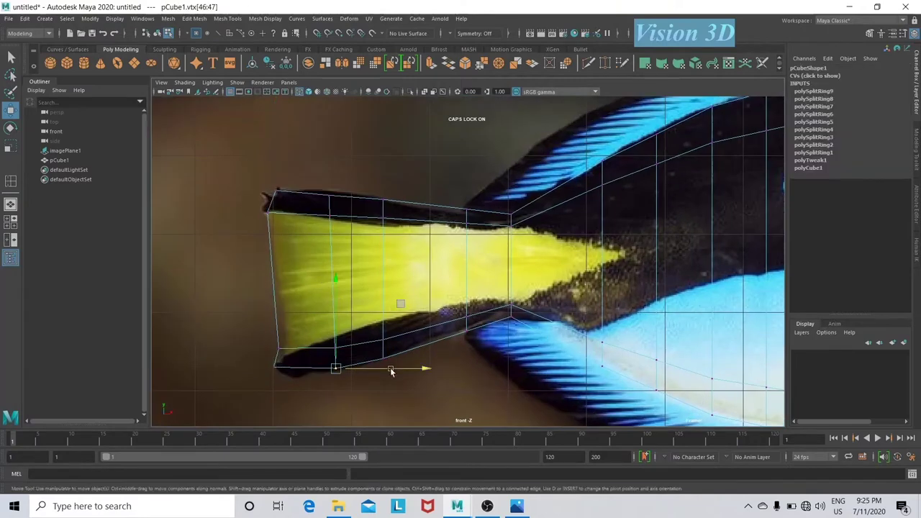
left_click(466, 216)
left_click(511, 310)
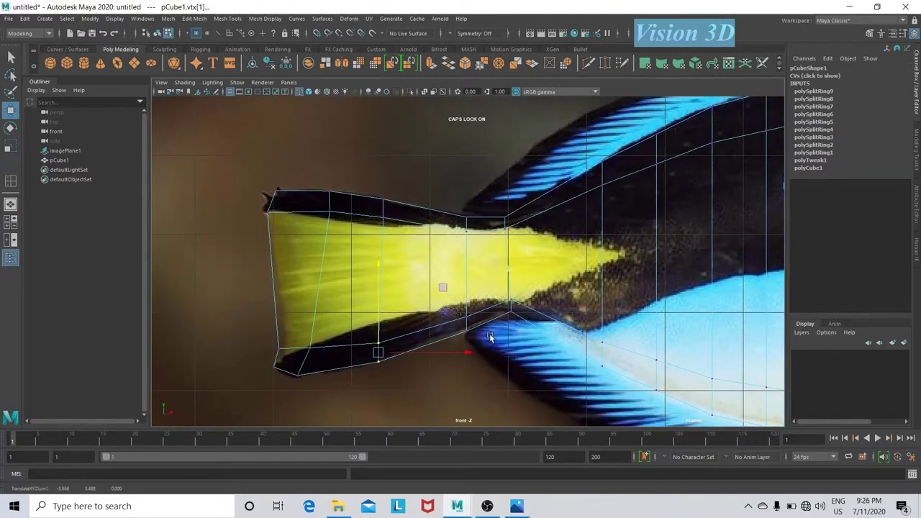
scroll(490, 337, "down", 3)
left_click_drag(439, 220, 407, 302)
middle_click_drag(573, 239, 370, 264, "alt")
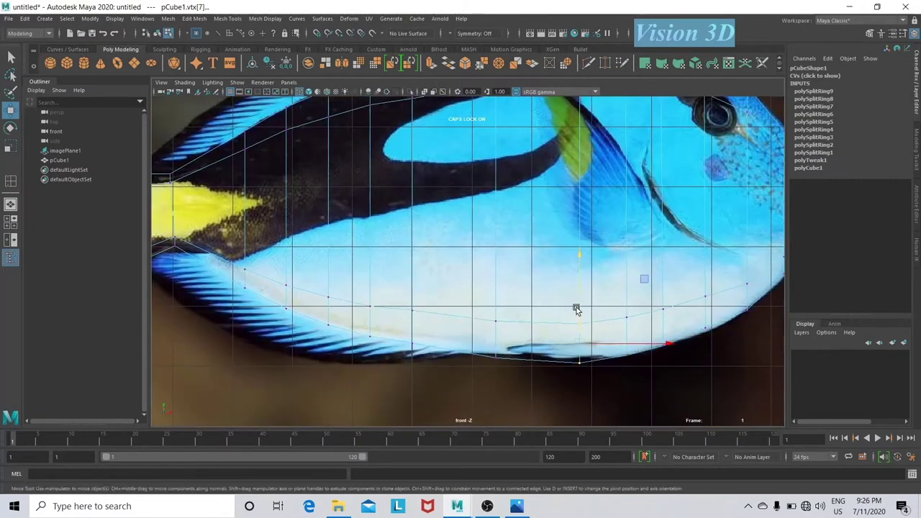
left_click_drag(533, 396, 621, 342)
scroll(543, 252, "down", 2)
Fit back and snout vertices to the outline, then add more edge loops along the body.
left_click(384, 228)
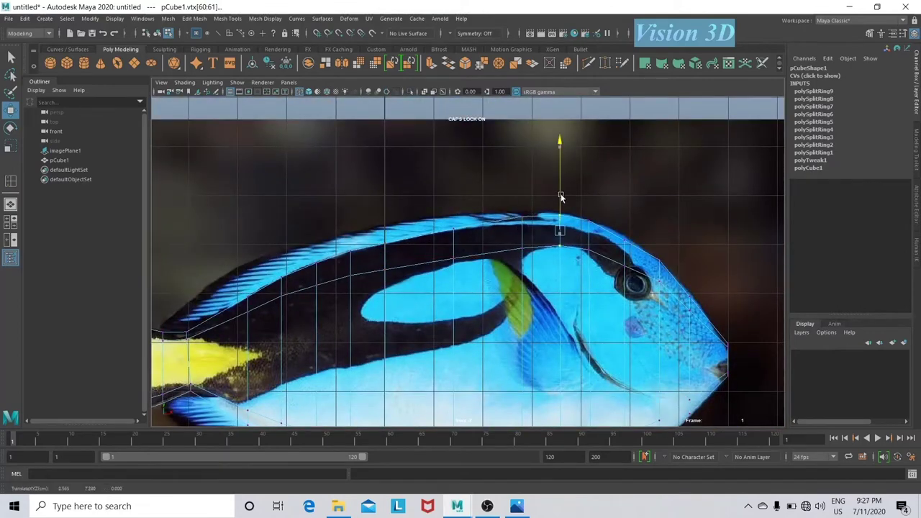
scroll(659, 241, "up", 3)
scroll(684, 302, "up", 1)
left_click_drag(670, 291, 727, 306)
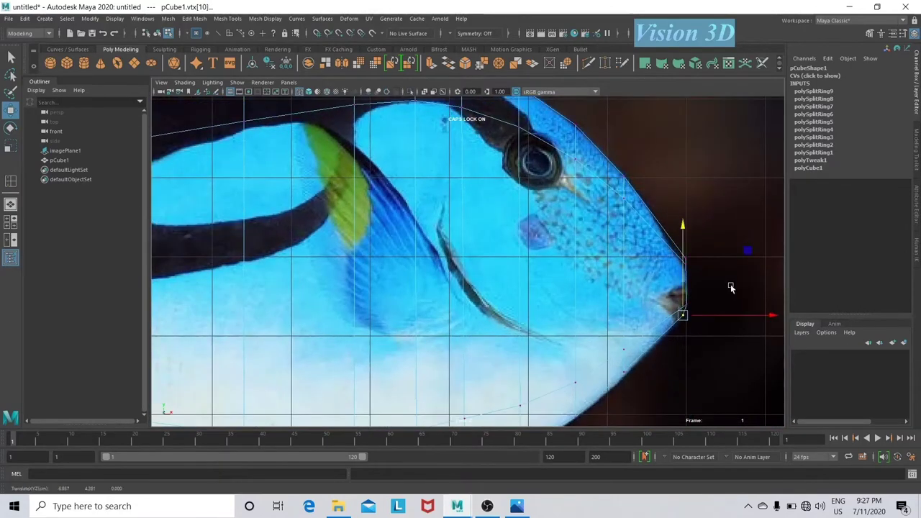
right_click_drag(726, 292, 699, 294, "shift")
left_click(699, 294)
Add another body edge loop and select the vertices at the tail's end.
left_click(699, 294)
scroll(539, 298, "down", 3)
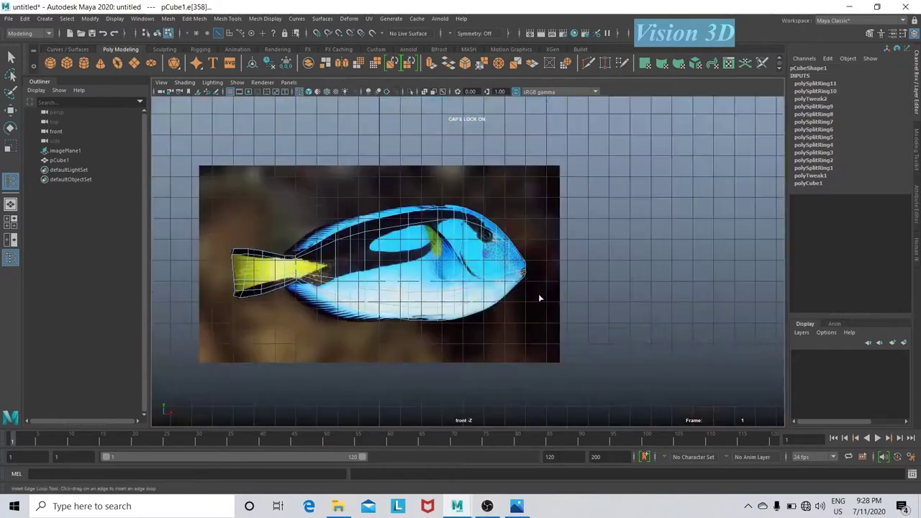
scroll(277, 273, "up", 4)
scroll(259, 313, "up", 1)
key("F9")
key("w")
left_click_drag(208, 299, 259, 313)
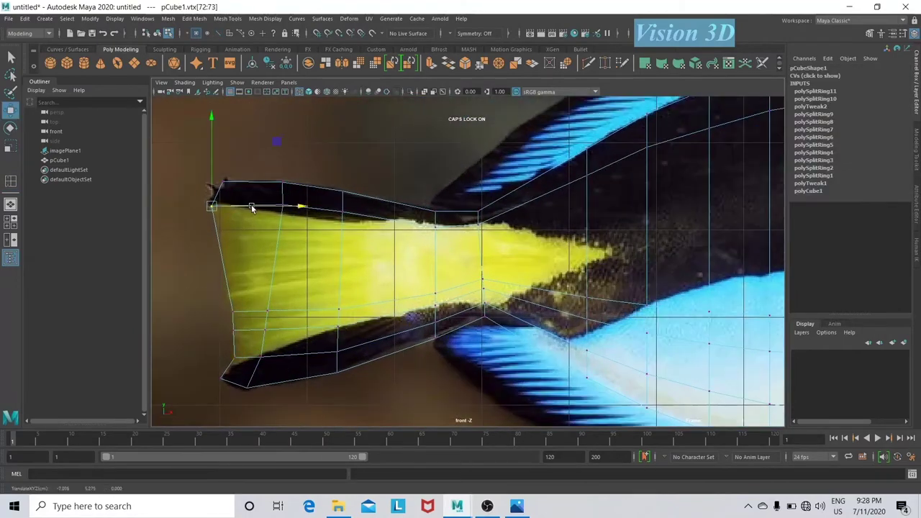
scroll(246, 209, "down", 3)
scroll(493, 322, "down", 1)
Raise a back vertex to the fin outline, then scale the vertices to 0.466 in depth.
mouse_move(555, 286)
left_mouse_down("alt")
mouse_move(511, 328)
mouse_move(534, 251)
left_mouse_up("alt")
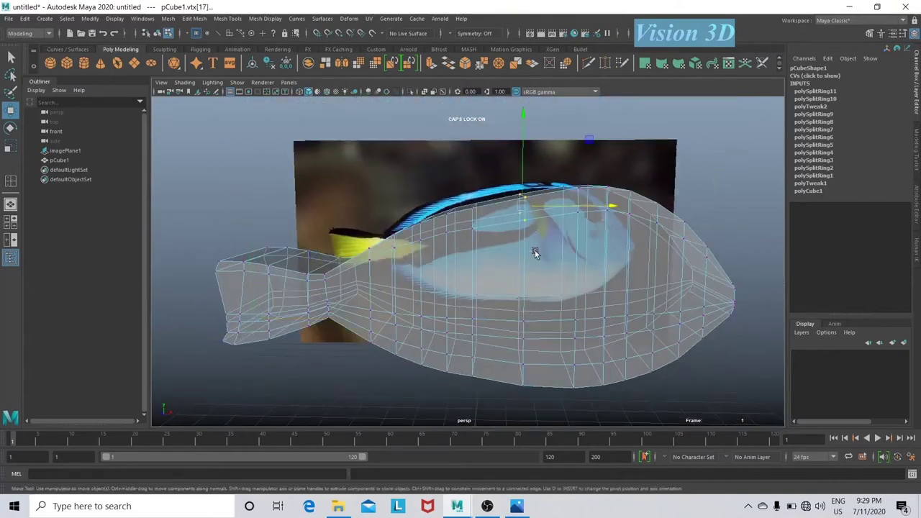
key("space")
left_click_drag(442, 198, 479, 239)
left_click_drag(454, 176, 453, 167)
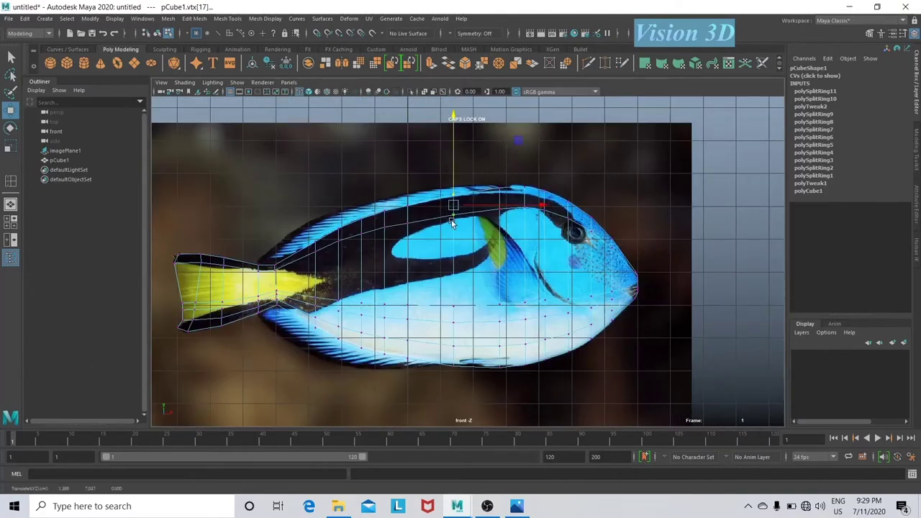
mouse_move(452, 224)
left_mouse_down("alt")
mouse_move(611, 247)
mouse_move(519, 261)
left_mouse_up("alt")
scroll(518, 261, "down", 5)
right_click_drag(470, 245, 473, 299)
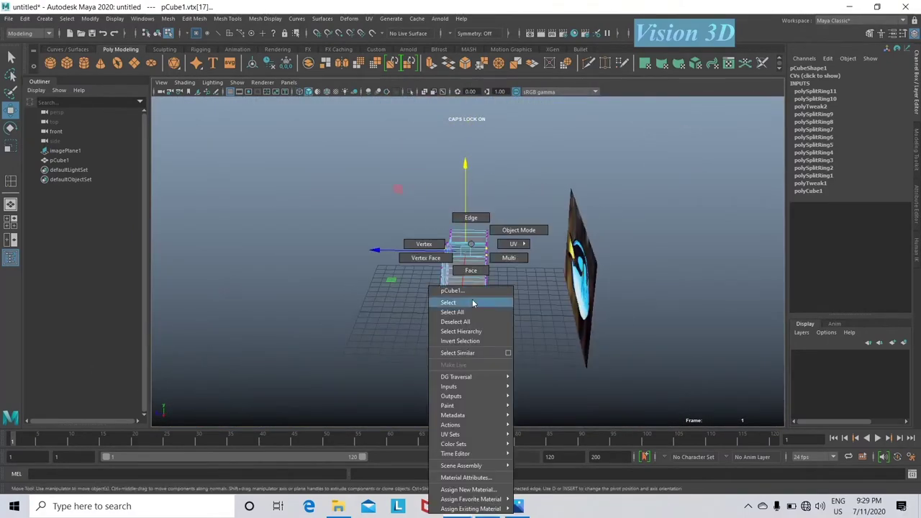
key("r")
mouse_move(392, 267)
left_mouse_down()
mouse_move(416, 277)
mouse_move(442, 317)
mouse_move(511, 314)
mouse_move(423, 315)
mouse_move(488, 312)
mouse_move(351, 266)
left_mouse_up()
Select a face loop around the fish body with Soft Select turned on.
right_click(350, 267)
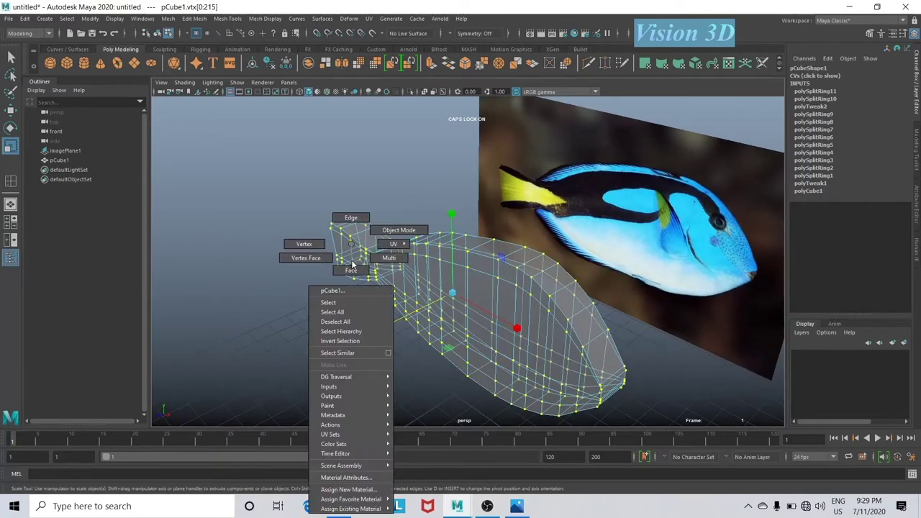
left_click(350, 270)
left_click(577, 315)
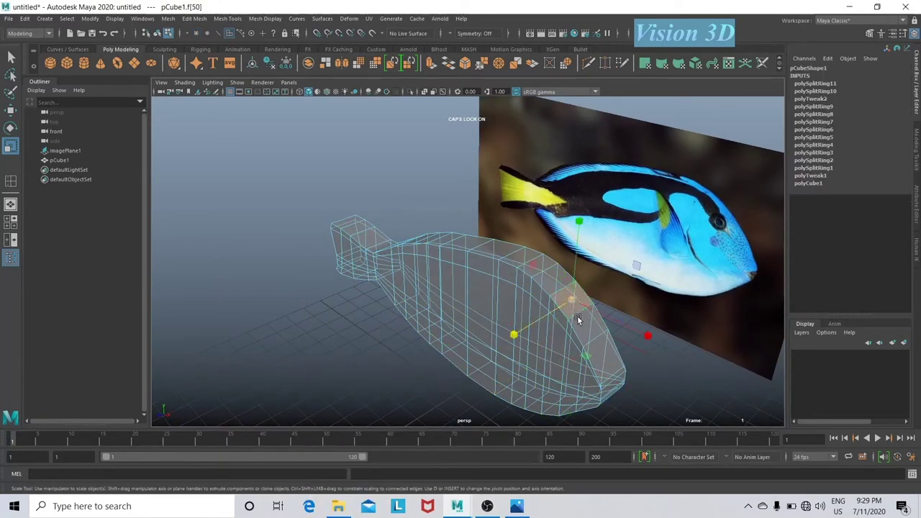
double_click(580, 321)
key("b")
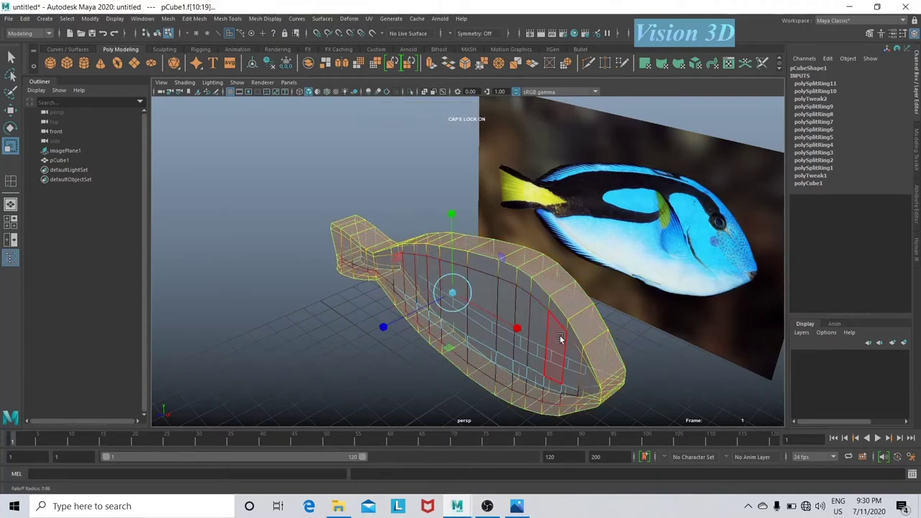
mouse_move(564, 333)
left_mouse_down("alt")
mouse_move(575, 328)
mouse_move(435, 351)
mouse_move(508, 282)
mouse_move(472, 330)
mouse_move(351, 329)
left_mouse_up("alt")
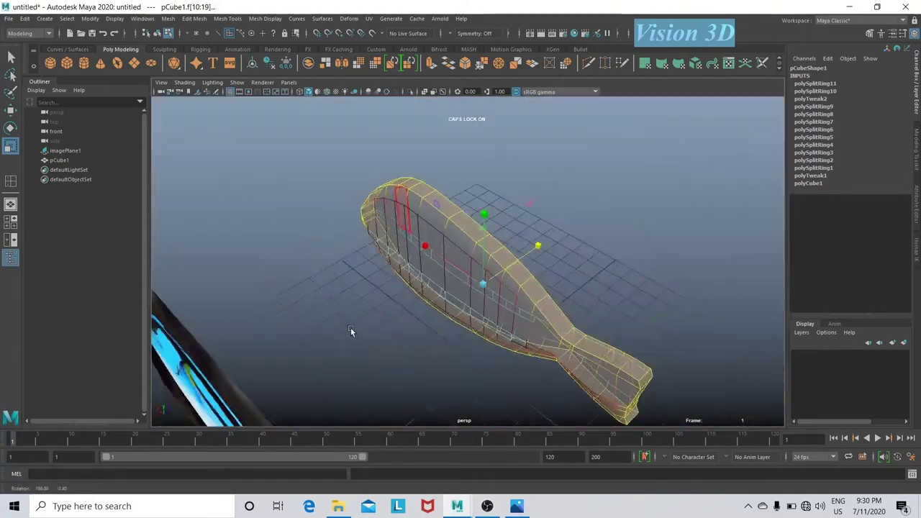
Show the lambert1 material settings in the Attribute Editor.
key("ctrl+a")
left_click(906, 65)
left_click(878, 209)
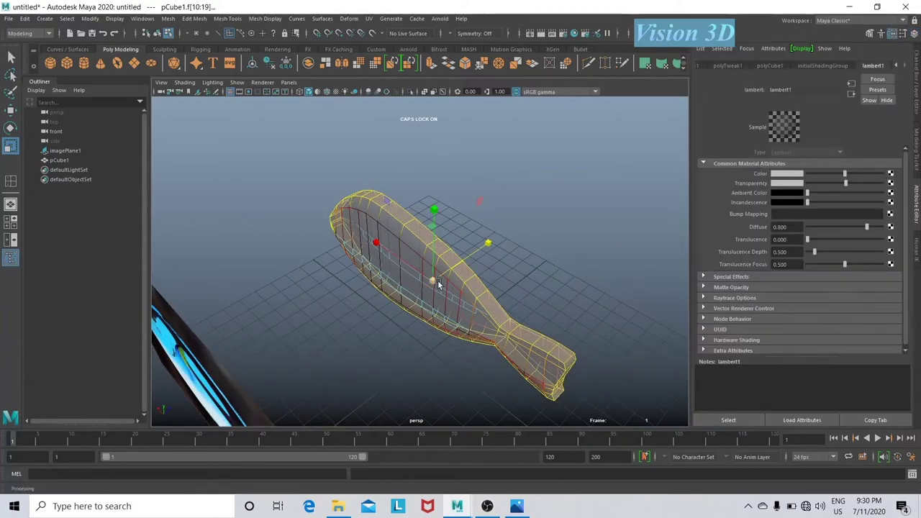
mouse_move(598, 277)
left_mouse_down("alt")
mouse_move(497, 296)
mouse_move(628, 299)
mouse_move(664, 263)
mouse_move(495, 294)
left_mouse_up("alt")
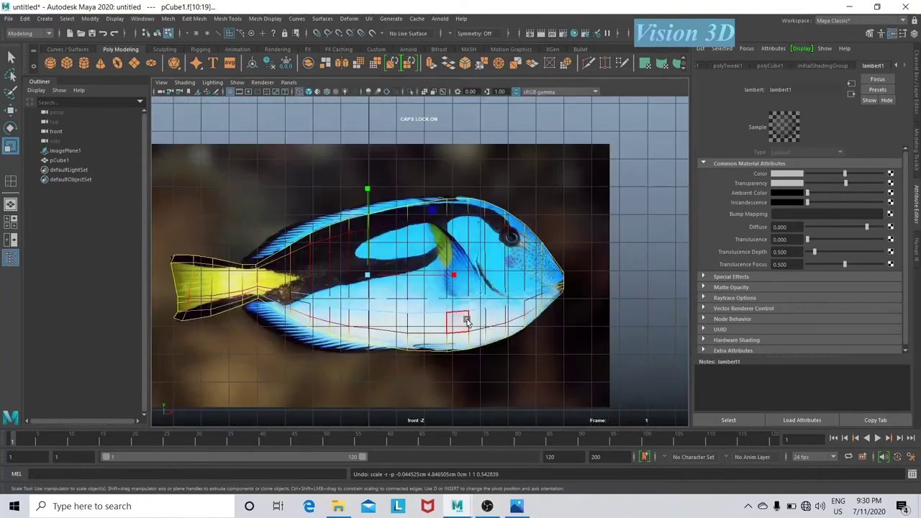
In vertex mode, view the fish end-on and scale it narrower along X.
right_click(488, 287)
left_click(440, 244)
mouse_move(439, 244)
left_mouse_down("alt")
mouse_move(432, 305)
mouse_move(405, 298)
mouse_move(414, 327)
mouse_move(521, 252)
mouse_move(346, 301)
left_mouse_up("alt")
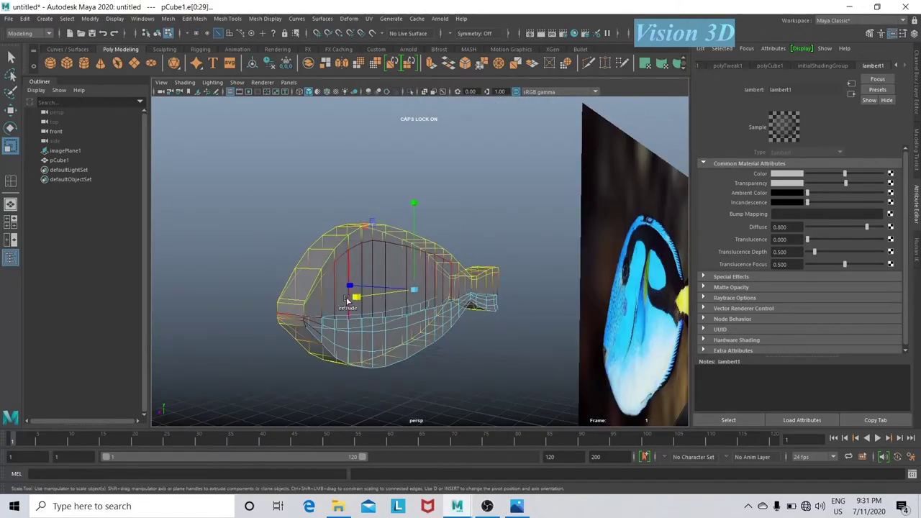
left_click_drag(386, 375, 266, 338, "alt")
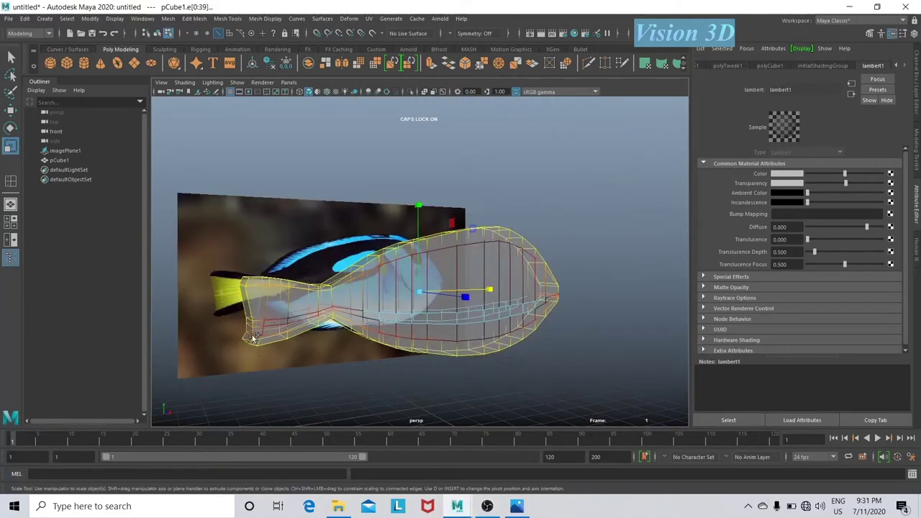
mouse_move(461, 324)
left_mouse_down("alt")
mouse_move(490, 343)
mouse_move(436, 329)
mouse_move(520, 317)
mouse_move(369, 258)
mouse_move(432, 263)
mouse_move(372, 272)
left_mouse_up("alt")
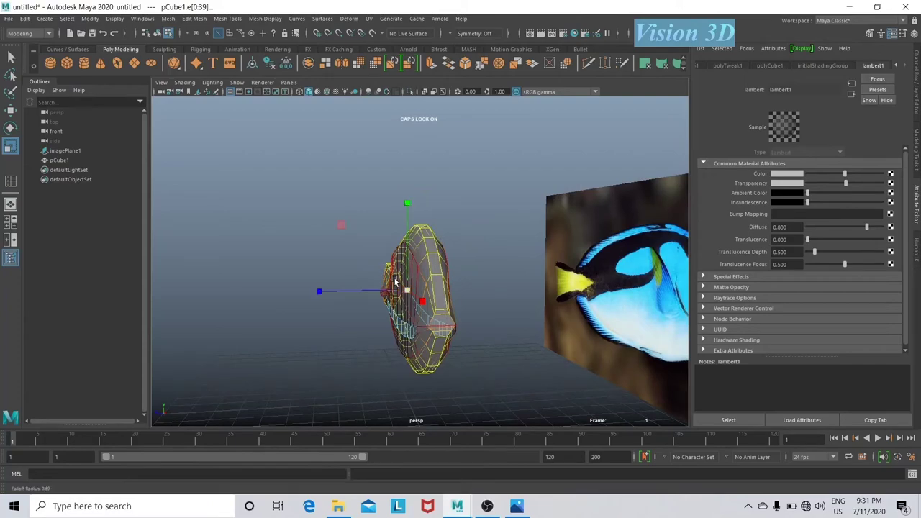
mouse_move(331, 295)
left_mouse_down()
mouse_move(419, 326)
mouse_move(517, 305)
mouse_move(507, 296)
mouse_move(504, 316)
mouse_move(388, 289)
left_mouse_up()
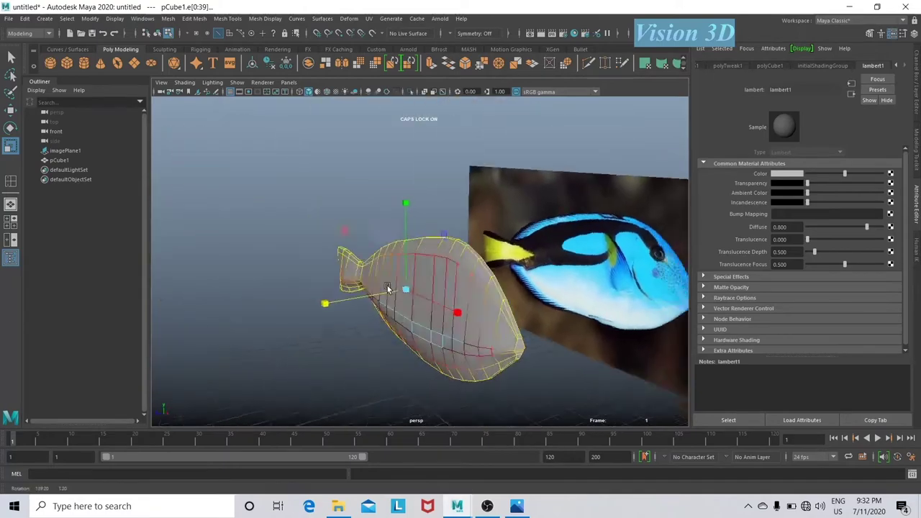
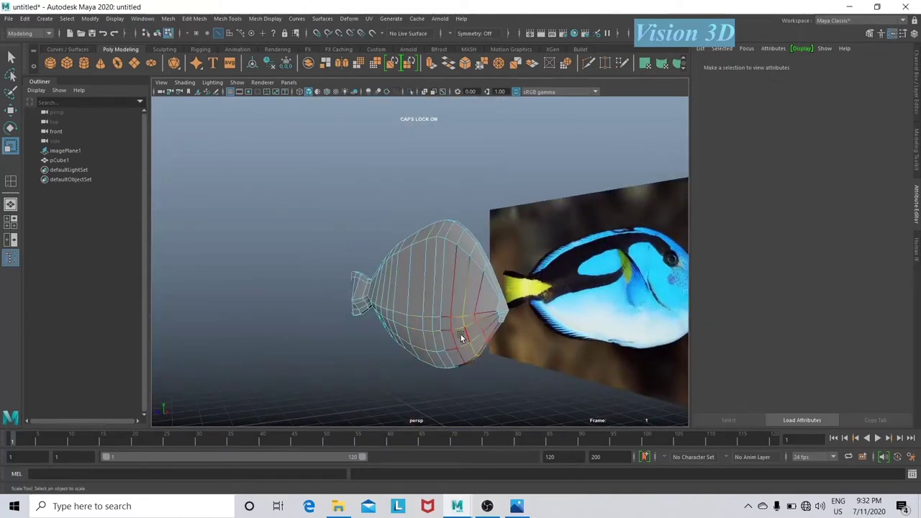
Scale an edge loop around the fish body, then open the Insert Edge Loop tool settings.
mouse_move(461, 337)
left_mouse_down("alt")
mouse_move(627, 330)
mouse_move(613, 293)
mouse_move(523, 366)
mouse_move(338, 392)
left_mouse_up("alt")
double_click(287, 280)
left_click_drag(281, 364, 537, 313, "alt")
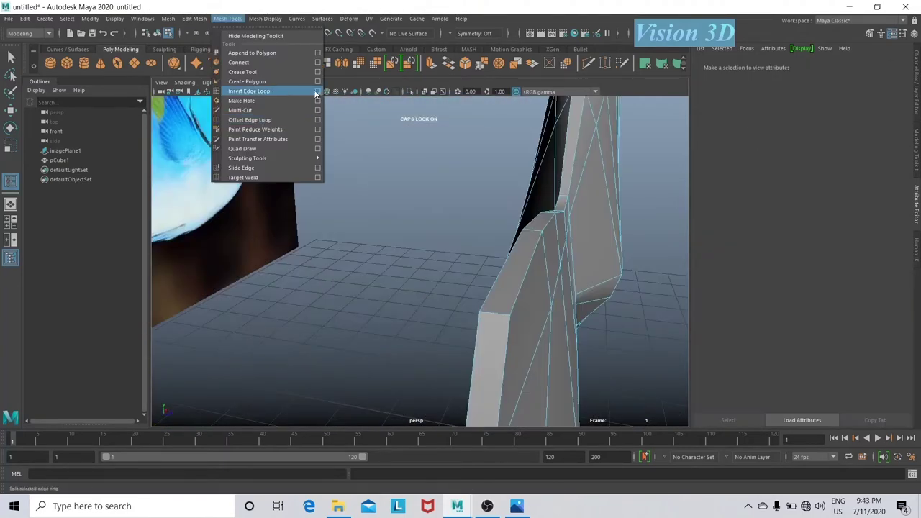
left_click(317, 91)
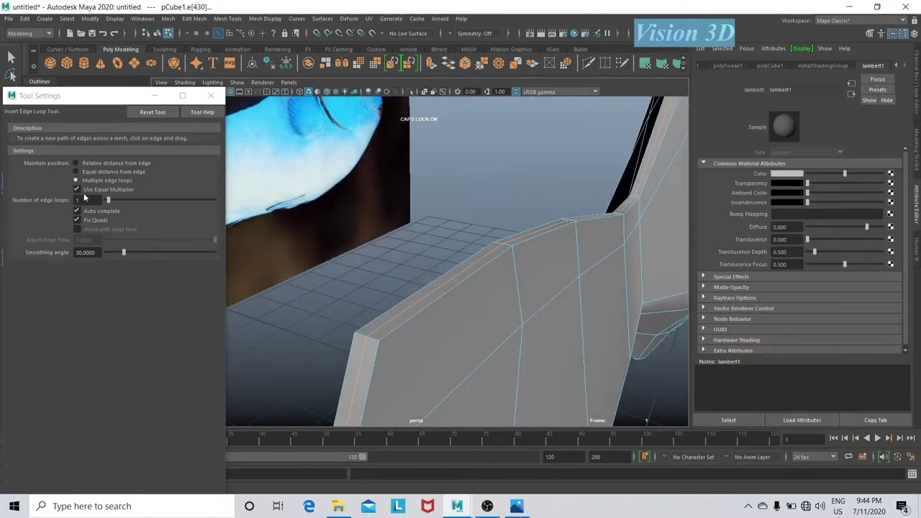
Set edge loop insertion to relative distance and scale components near the tail end.
left_click(75, 164)
left_click(210, 95)
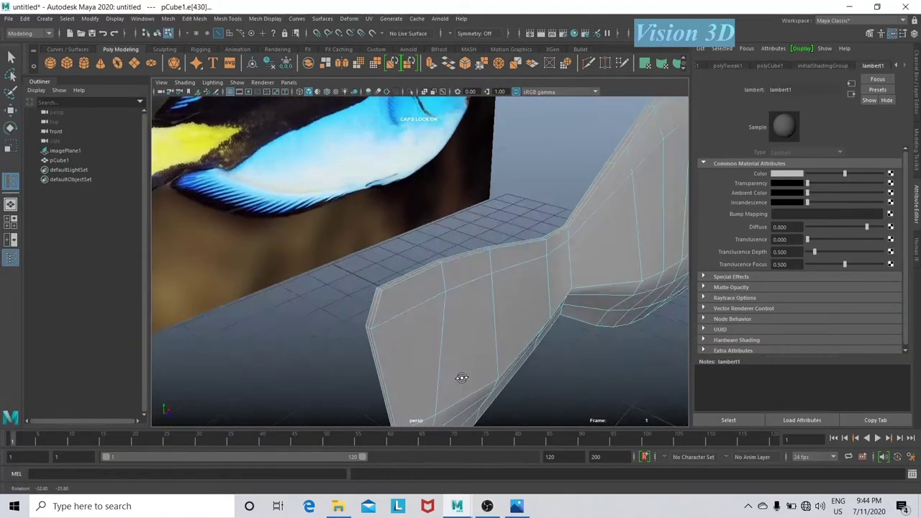
mouse_move(360, 288)
left_mouse_down("alt")
mouse_move(449, 383)
mouse_move(610, 257)
left_mouse_up("alt")
key("r")
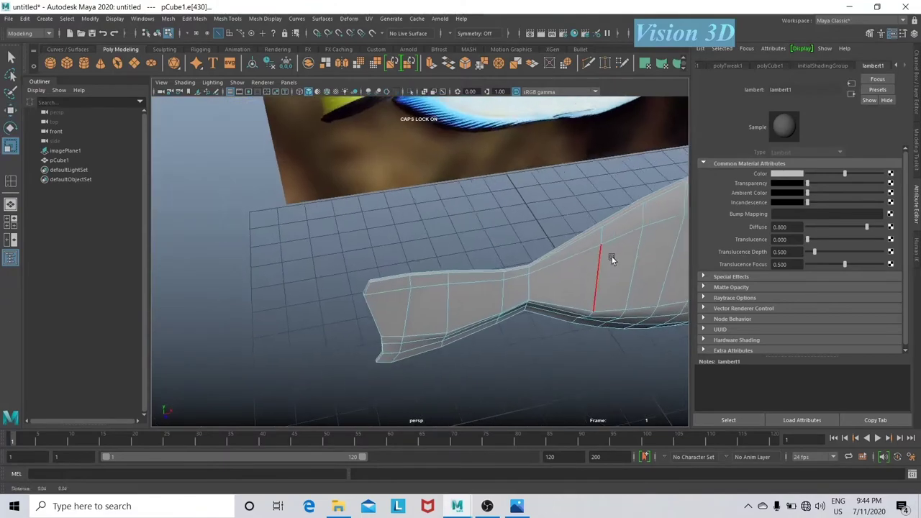
scroll(474, 258, "down", 3)
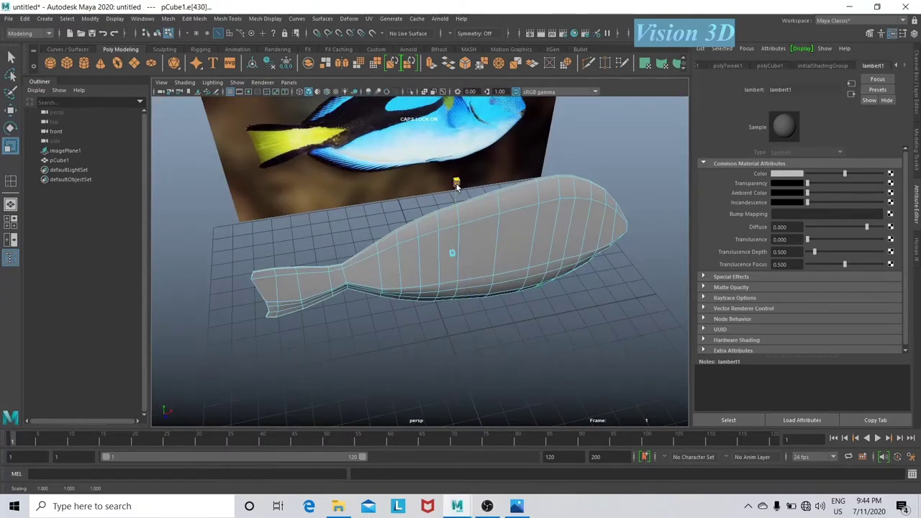
mouse_move(457, 185)
left_mouse_down("alt")
mouse_move(446, 363)
mouse_move(662, 267)
left_mouse_up("alt")
scroll(557, 289, "down", 5)
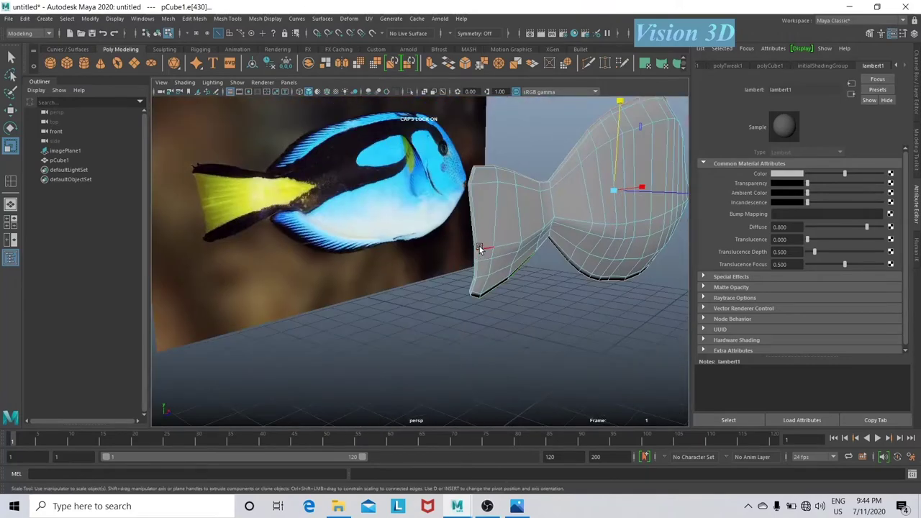
left_click_drag(479, 246, 491, 273, "alt")
scroll(491, 274, "up", 3)
mouse_move(397, 322)
left_mouse_down("alt")
mouse_move(551, 313)
mouse_move(533, 298)
mouse_move(473, 348)
mouse_move(430, 353)
mouse_move(456, 329)
left_mouse_up("alt")
scroll(533, 298, "down", 5)
Move the tail vertices into new positions to reshape the tail.
key("w")
scroll(430, 353, "up", 5)
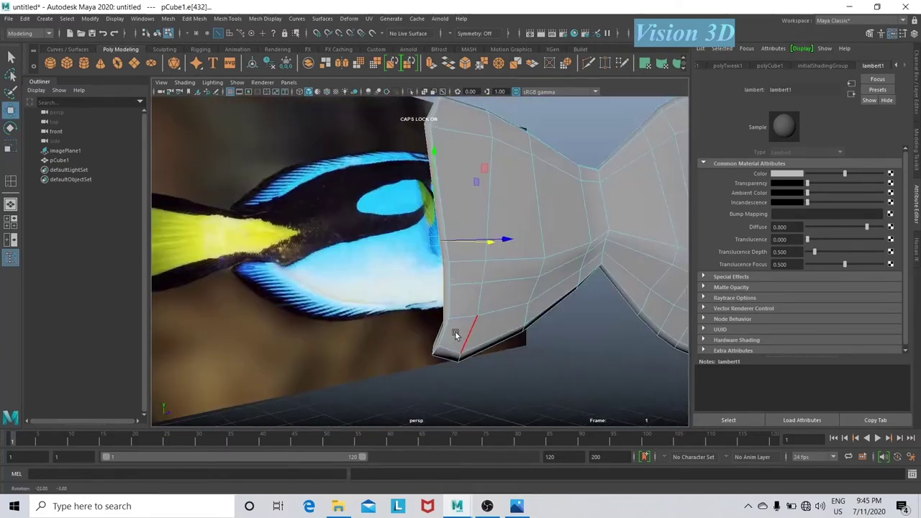
right_click_drag(442, 247, 447, 270)
mouse_move(446, 270)
left_mouse_down("alt")
mouse_move(461, 376)
mouse_move(505, 367)
left_mouse_up("alt")
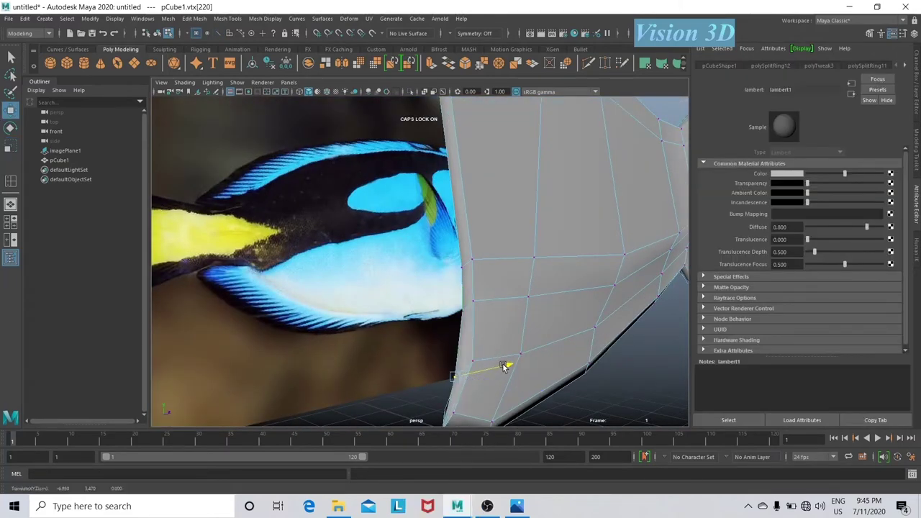
mouse_move(451, 421)
left_mouse_down("alt")
mouse_move(454, 360)
mouse_move(518, 372)
mouse_move(391, 350)
mouse_move(449, 377)
mouse_move(565, 313)
mouse_move(514, 339)
left_mouse_up("alt")
left_click(461, 363)
scroll(498, 386, "up", 3)
scroll(498, 387, "down", 5)
left_click(457, 388)
scroll(437, 339, "up", 3)
Raise the fish material's transparency and frame the fish head-on against the reference image.
left_click_drag(807, 183, 844, 180)
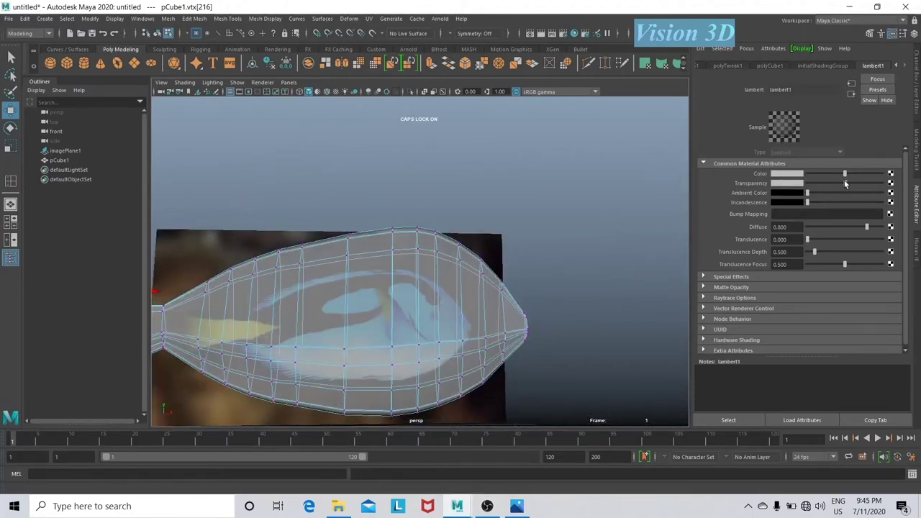
left_click_drag(384, 352, 418, 316, "alt+shift")
scroll(421, 312, "up", 3)
scroll(504, 313, "up", 3)
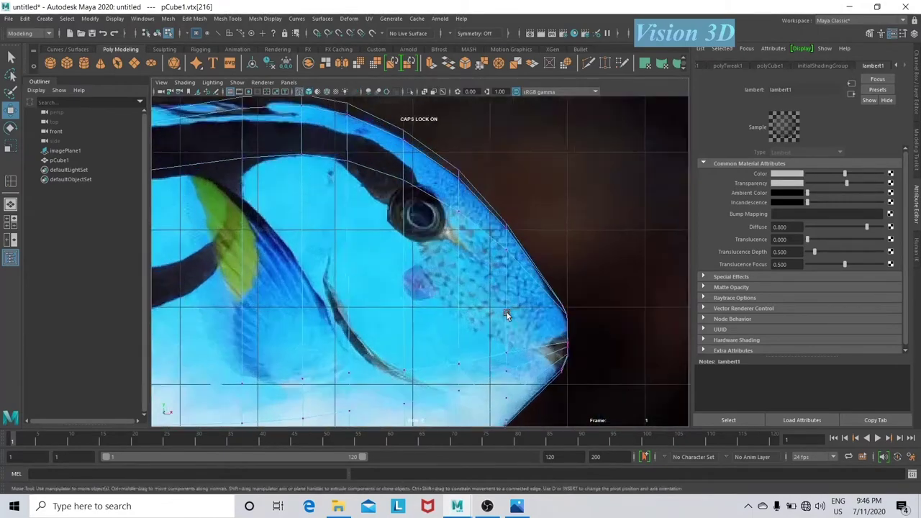
scroll(527, 356, "up", 3)
scroll(437, 308, "up", 2)
scroll(451, 313, "up", 2)
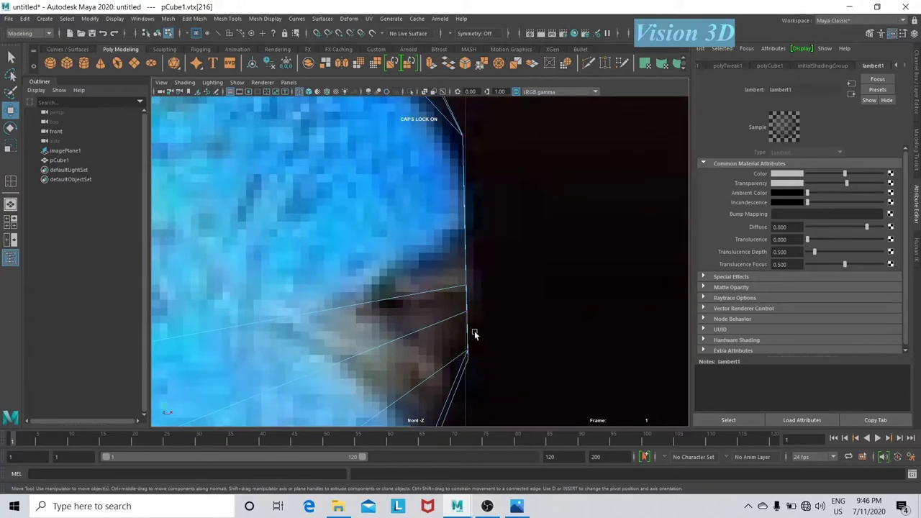
Select the face at the snout tip and show the front view full size.
key("space")
key("space")
scroll(464, 312, "up", 5)
mouse_move(566, 154)
left_mouse_down("alt")
mouse_move(564, 221)
mouse_move(580, 246)
left_mouse_up("alt")
right_click_drag(581, 247, 580, 261)
left_click_drag(580, 261, 566, 271, "alt")
left_click(566, 271)
key("space")
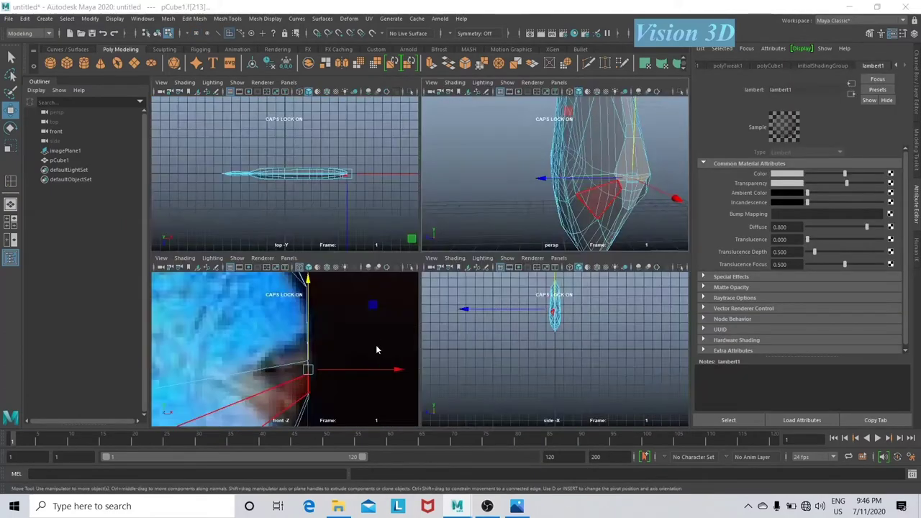
key("space")
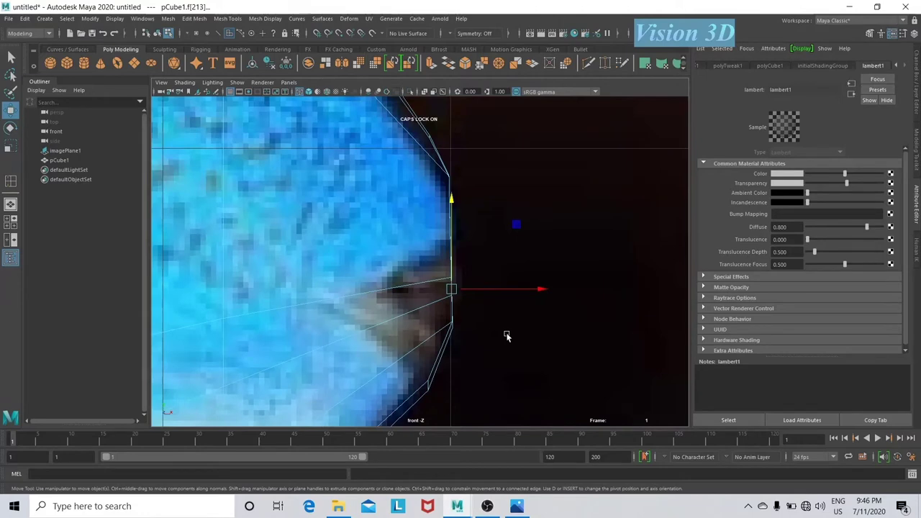
Extrude the snout face with Ctrl+E, push it slightly outward and scale it.
key("ctrl+e")
left_click_drag(510, 288, 491, 288)
key("r")
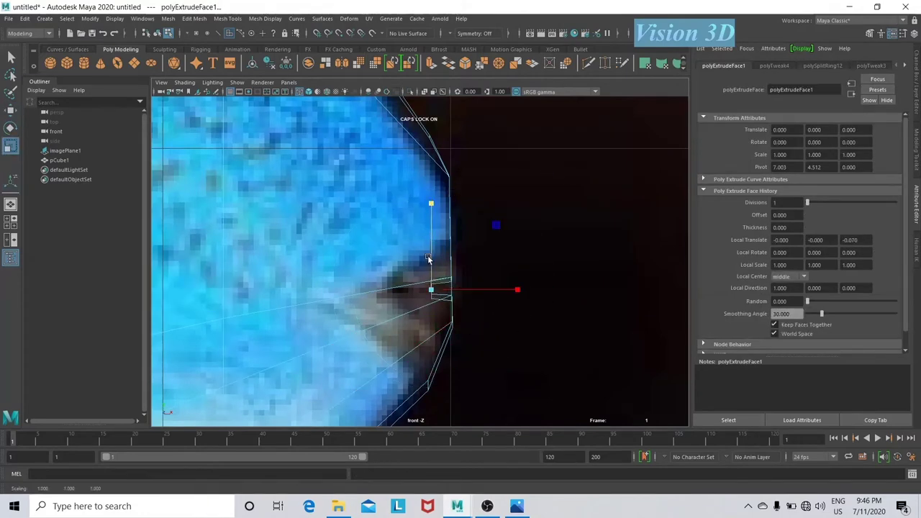
key("w")
Nudge the vertices beside the extruded snout face in the perspective view.
key("space")
key("space")
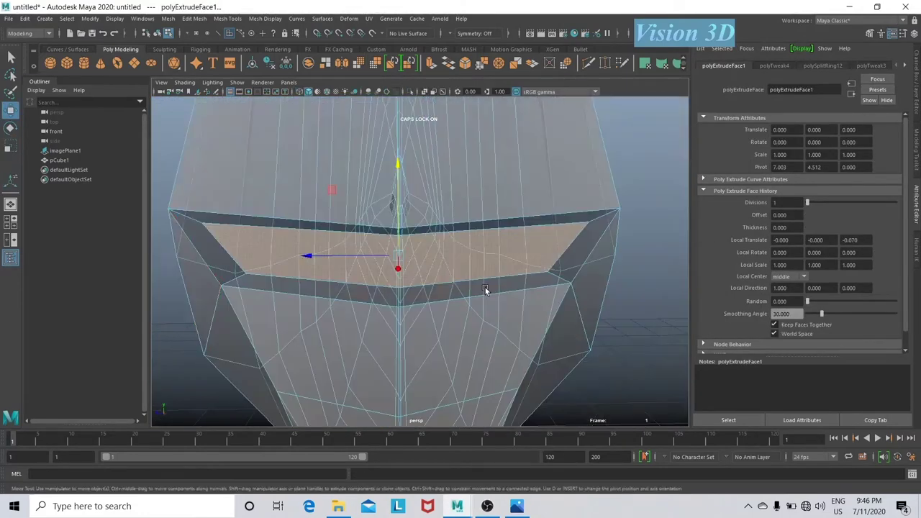
mouse_move(485, 290)
left_mouse_down("alt")
mouse_move(528, 304)
mouse_move(406, 309)
mouse_move(391, 284)
mouse_move(416, 287)
mouse_move(392, 216)
mouse_move(506, 331)
mouse_move(488, 319)
mouse_move(425, 216)
mouse_move(389, 248)
mouse_move(432, 251)
mouse_move(402, 250)
left_mouse_up("alt")
right_click_drag(368, 215, 369, 196)
left_click(368, 223)
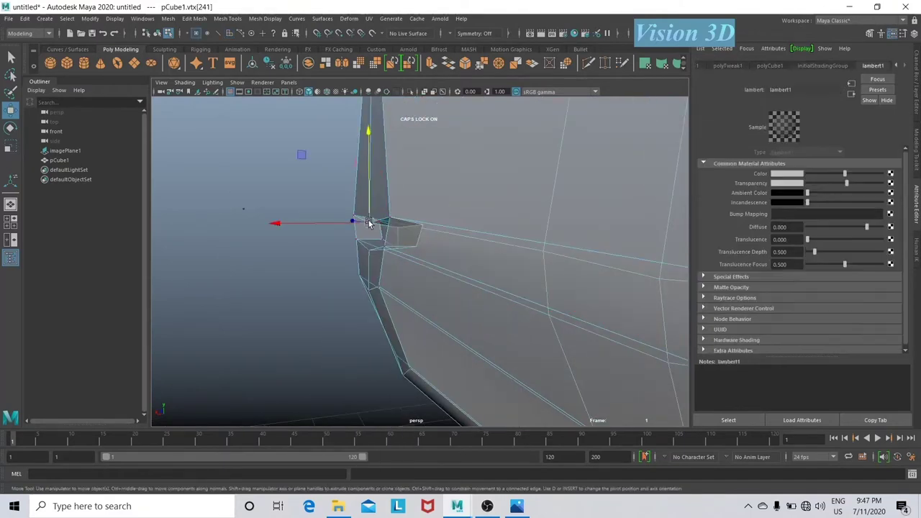
mouse_move(371, 190)
left_mouse_down("alt")
mouse_move(397, 274)
mouse_move(444, 328)
mouse_move(551, 278)
mouse_move(569, 253)
mouse_move(436, 298)
mouse_move(449, 295)
left_mouse_up("alt")
Clear the vertex selection and leave component editing on the fish mesh.
left_click(463, 319)
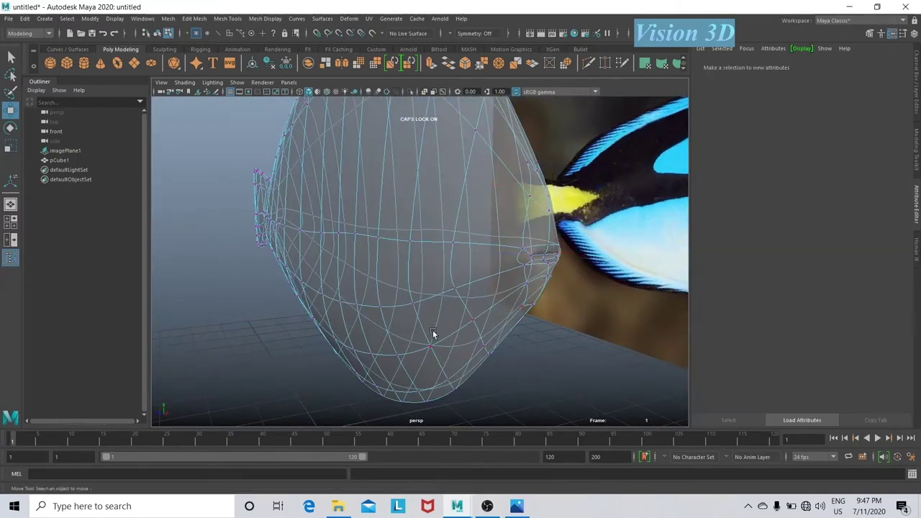
left_click_drag(434, 333, 427, 317, "alt")
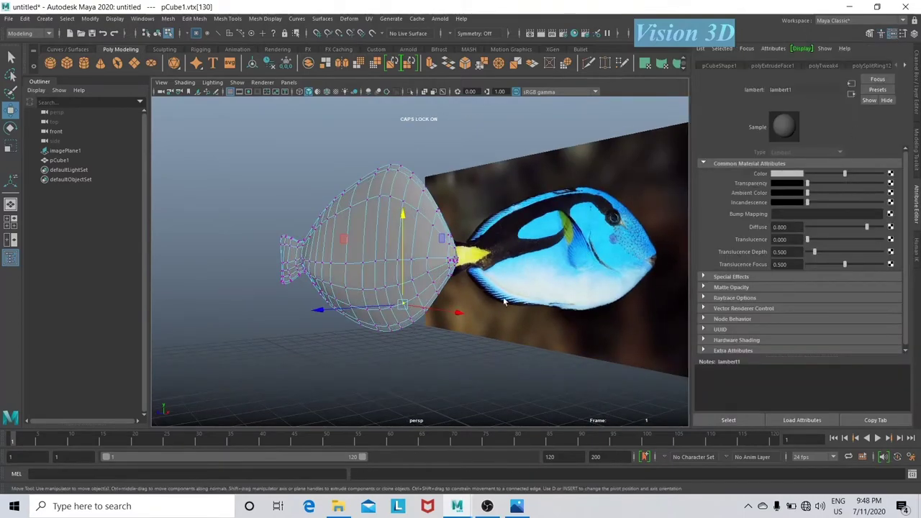
key("f")
mouse_move(541, 305)
left_mouse_down("alt")
mouse_move(366, 267)
mouse_move(508, 284)
mouse_move(532, 278)
mouse_move(333, 301)
mouse_move(378, 323)
mouse_move(475, 327)
left_mouse_up("alt")
left_click(368, 269)
key("F8")
mouse_move(453, 279)
left_mouse_down("alt")
mouse_move(370, 284)
mouse_move(386, 252)
mouse_move(462, 281)
mouse_move(447, 281)
left_mouse_up("alt")
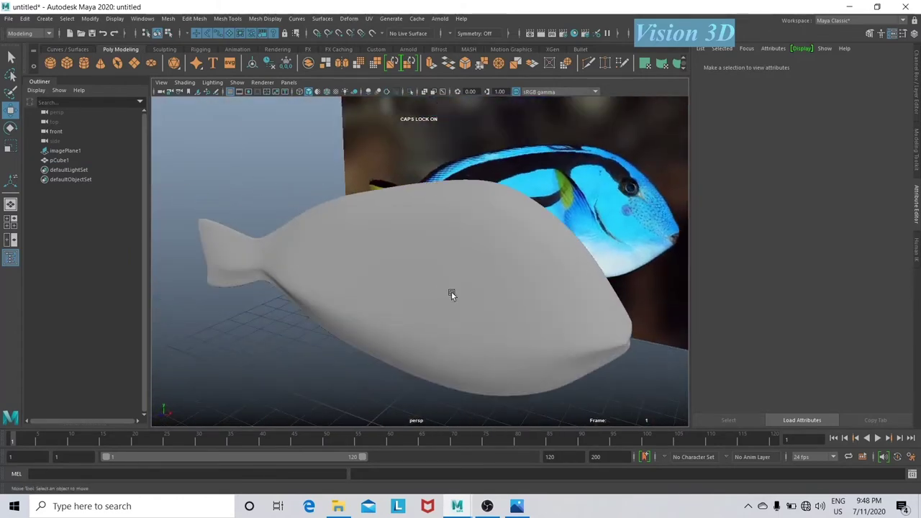
Apply Mesh > Smooth to the fish body pCube1 at 1 division level.
left_click(452, 296)
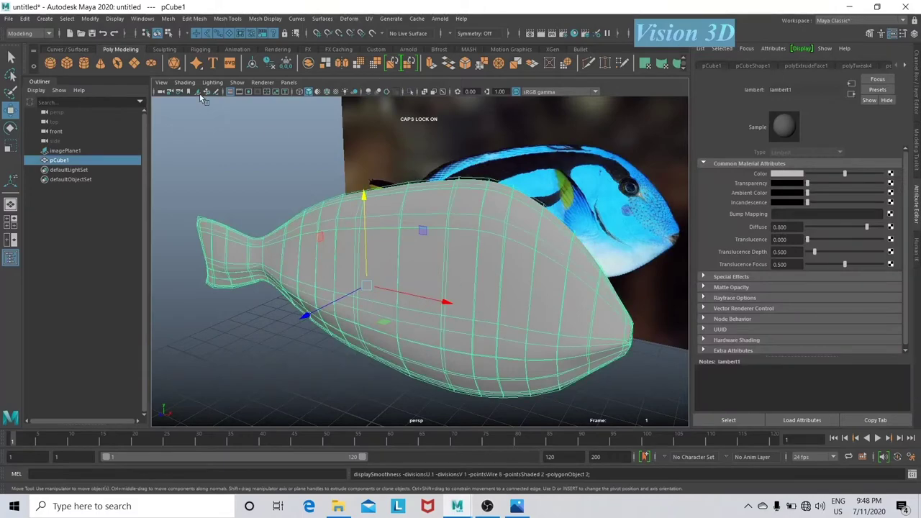
left_click(115, 18)
left_click(189, 127)
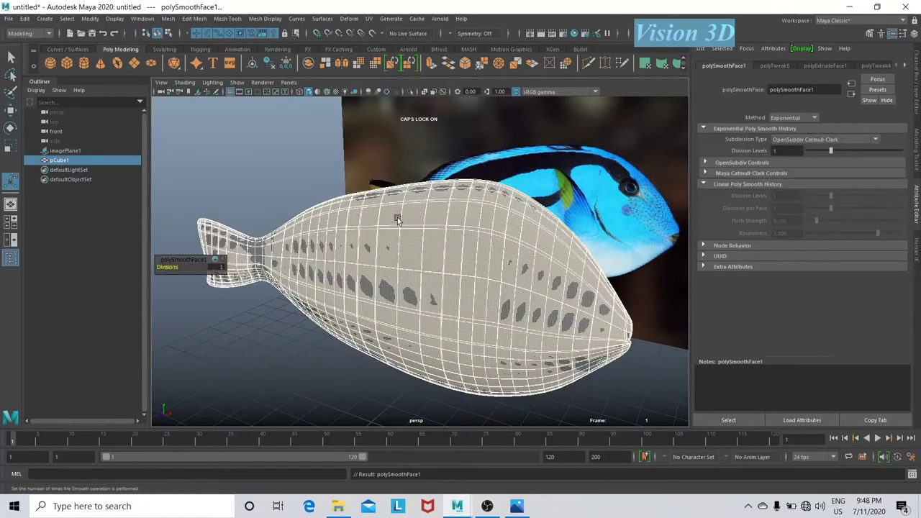
left_click_drag(503, 320, 486, 294, "alt")
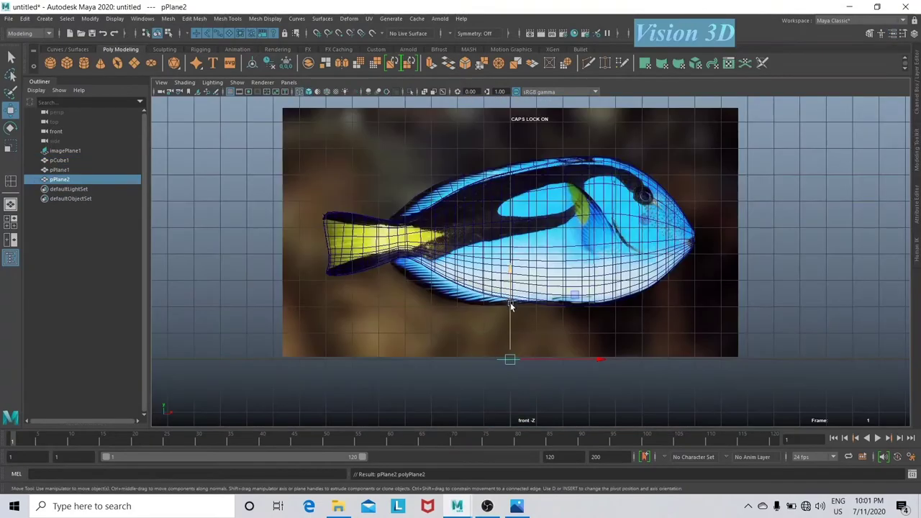
Rotate pPlane2 90° in X and set Subdivisions Height 1 and Width 6 in the Channel Box.
left_click_drag(513, 310, 518, 367)
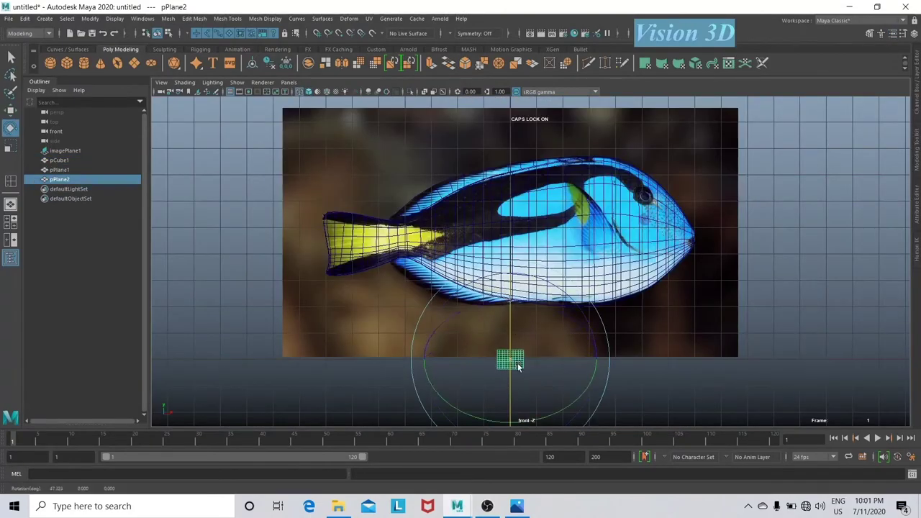
left_click(912, 35)
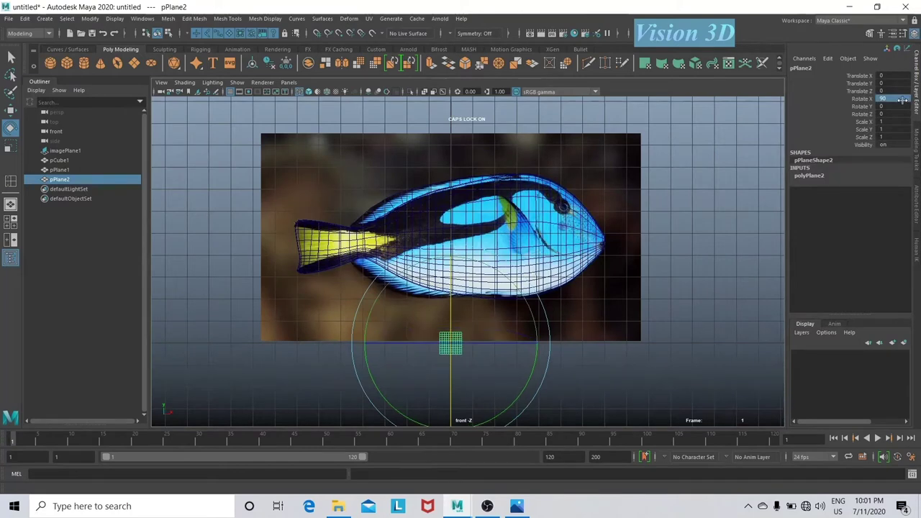
scroll(418, 295, "up", 3)
scroll(468, 295, "up", 3)
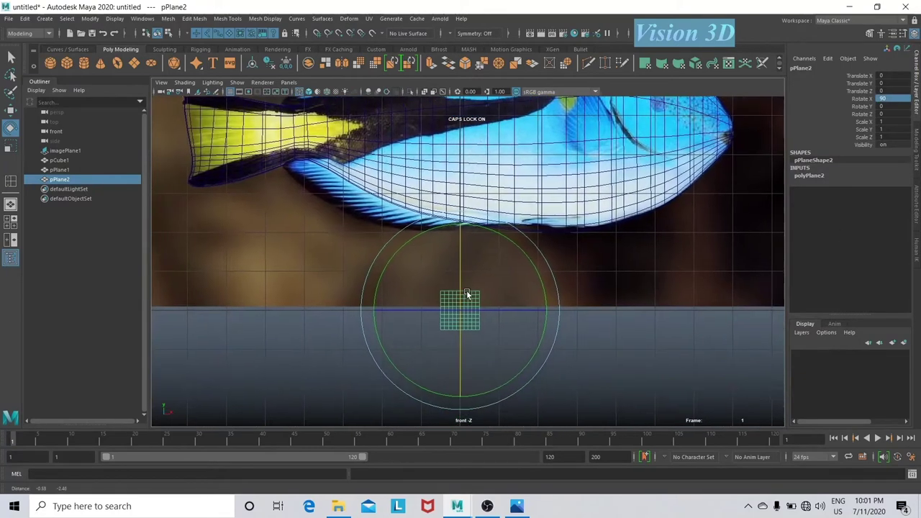
left_click(821, 176)
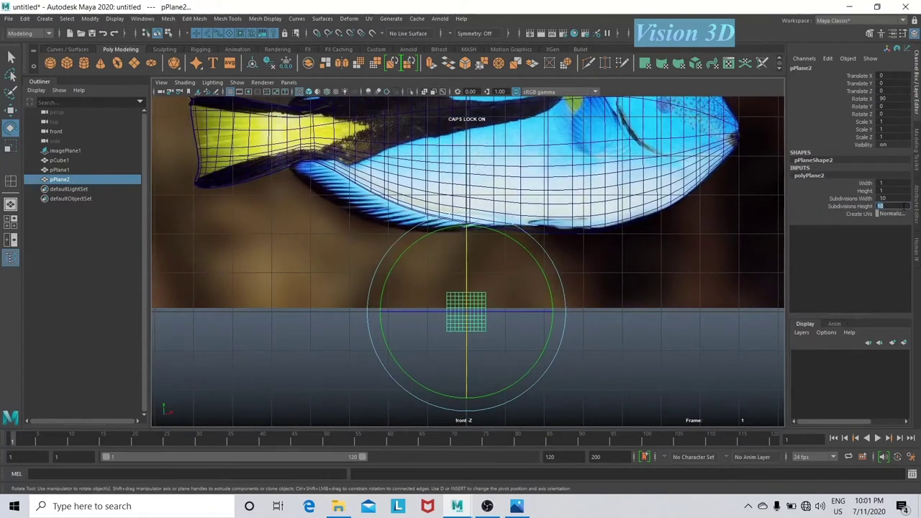
type("1")
scroll(479, 352, "up", 2)
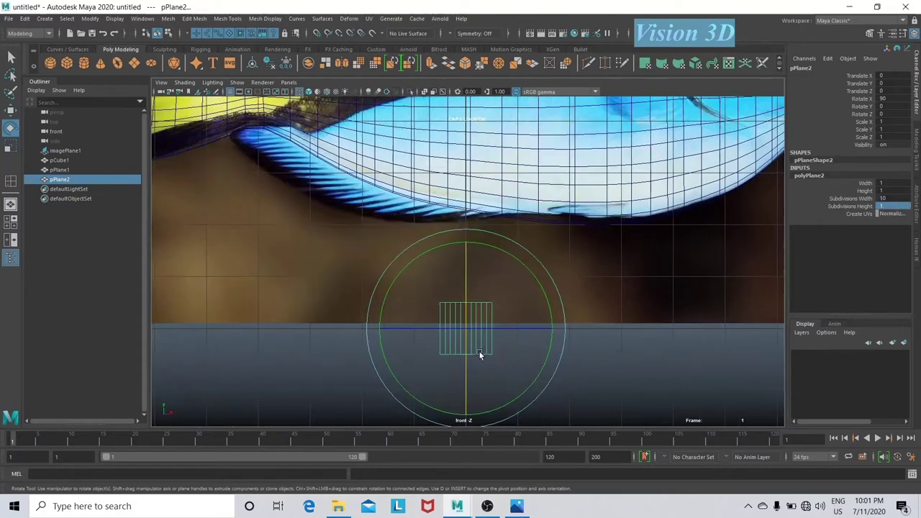
scroll(481, 354, "up", 1)
Move pPlane2 onto the fish's belly and stretch it to Scale X 5.204.
key("w")
left_click_drag(469, 340, 353, 191)
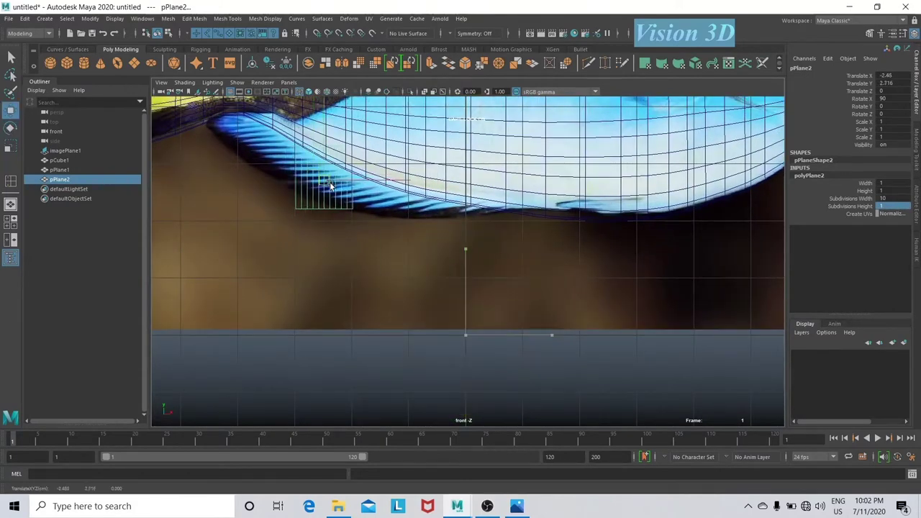
key("r")
left_click_drag(436, 189, 731, 195)
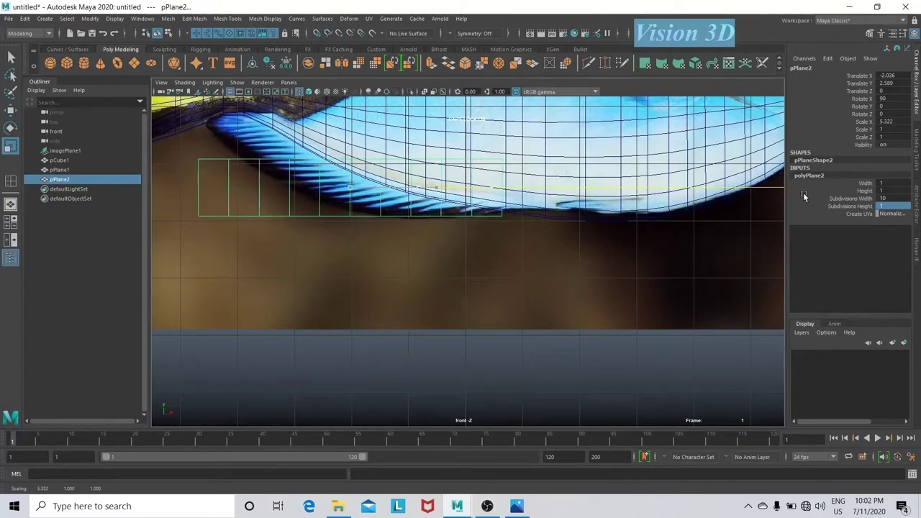
key("w")
left_click_drag(350, 184, 355, 188)
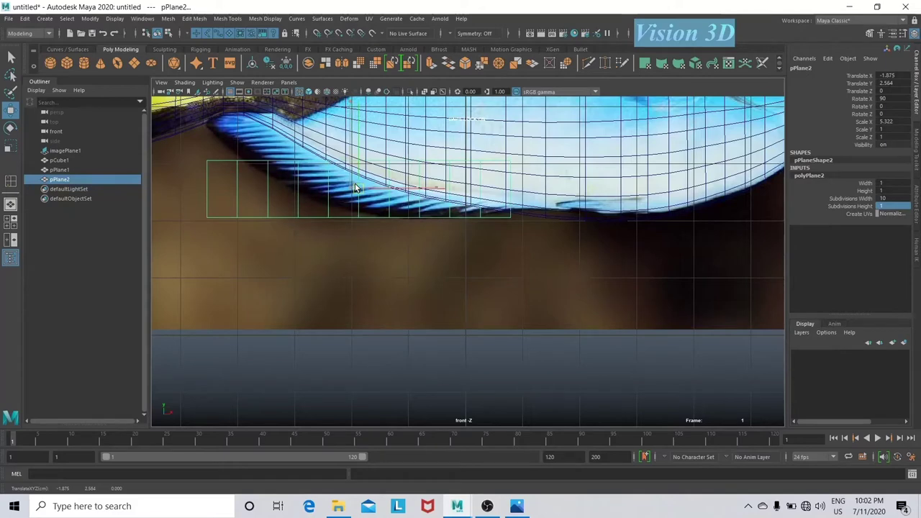
key("r")
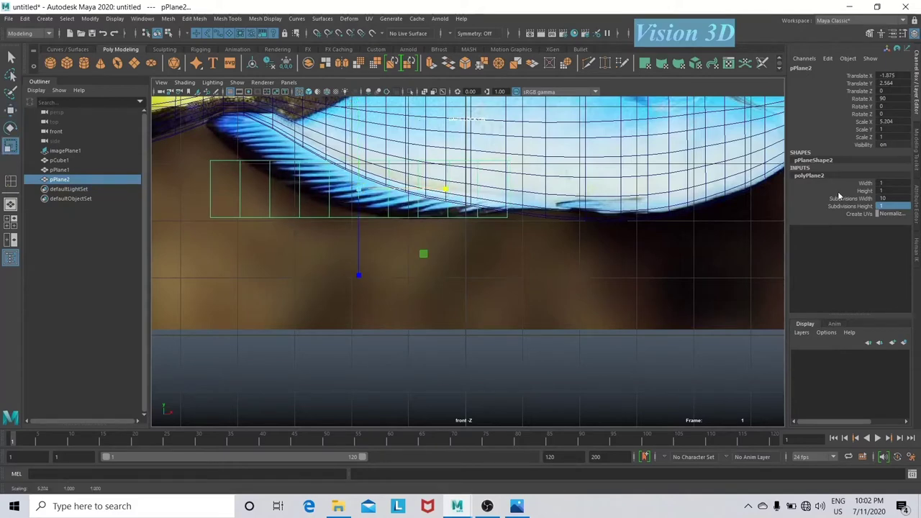
right_click(292, 207)
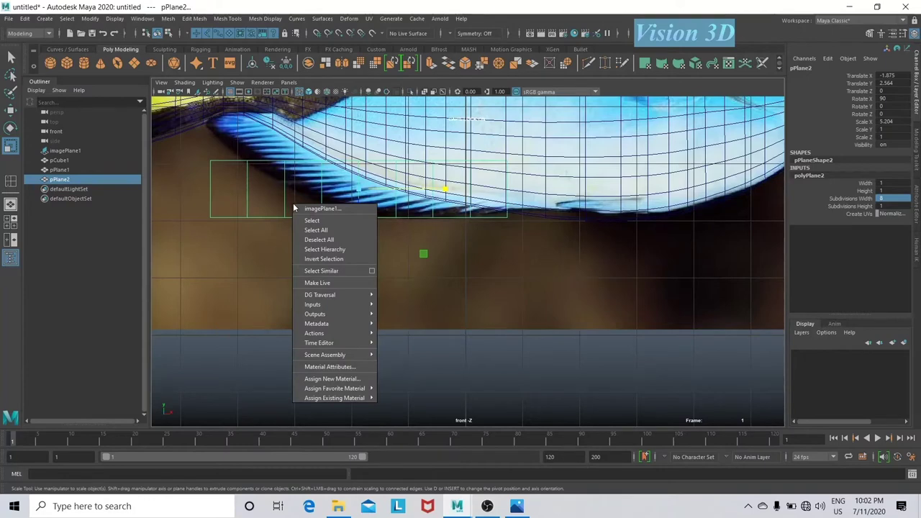
Select the two left-end vertices of pPlane2 and raise them slightly.
key("ctrl+a")
right_click(85, 187)
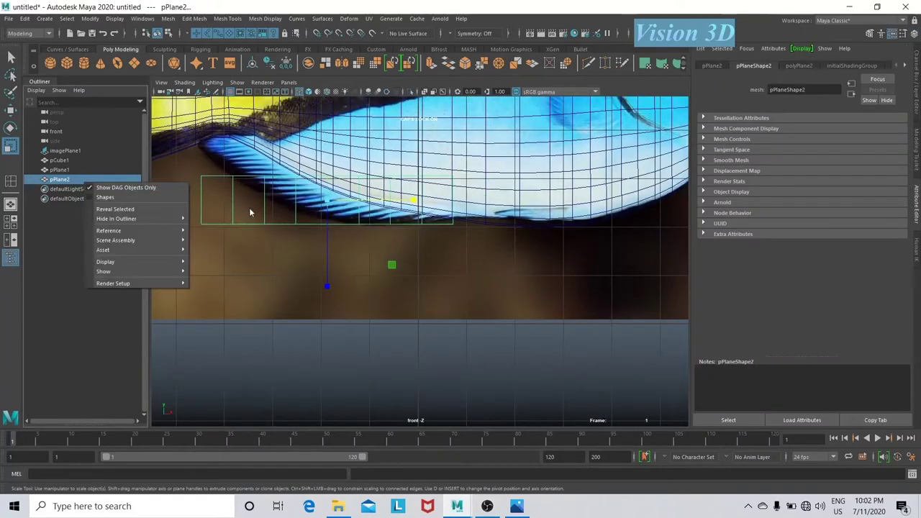
left_click(222, 206)
left_click(215, 225)
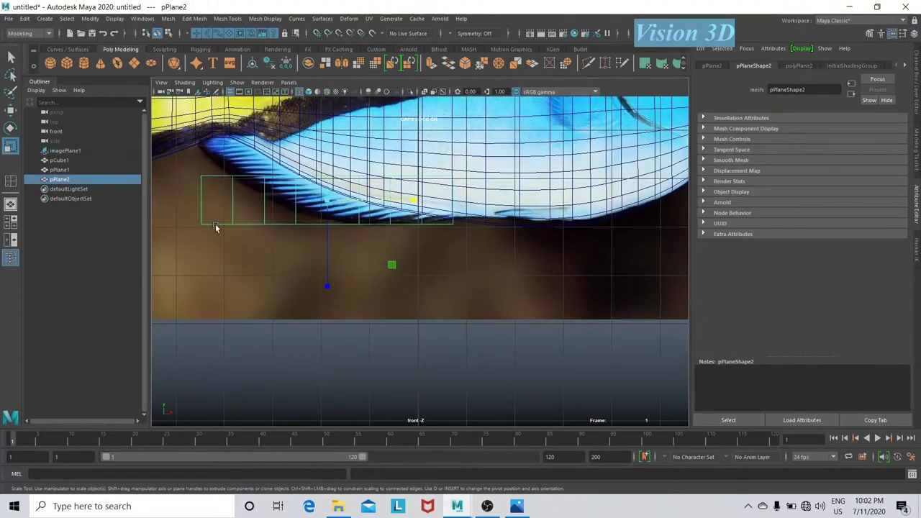
right_click(206, 221)
right_click(194, 212)
middle_click_drag(192, 212, 376, 261, "alt")
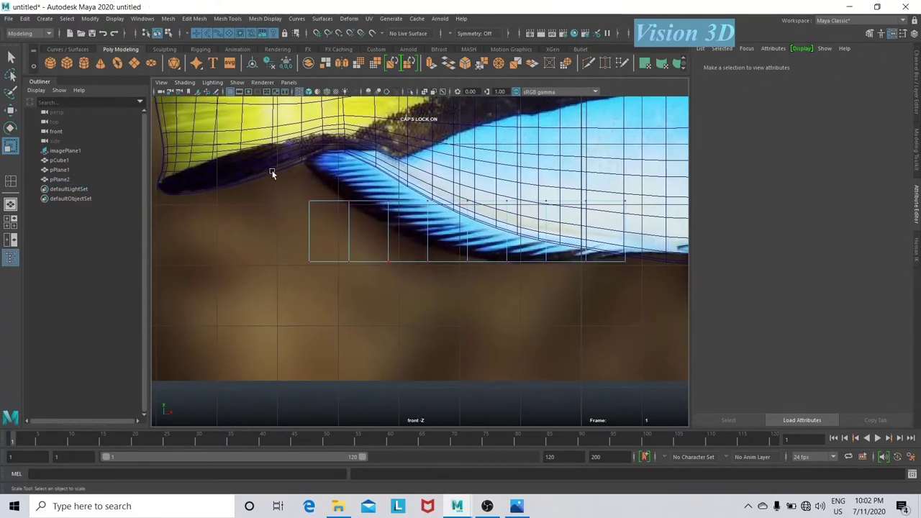
left_click_drag(273, 168, 314, 245)
key("w")
left_click_drag(310, 181, 310, 177)
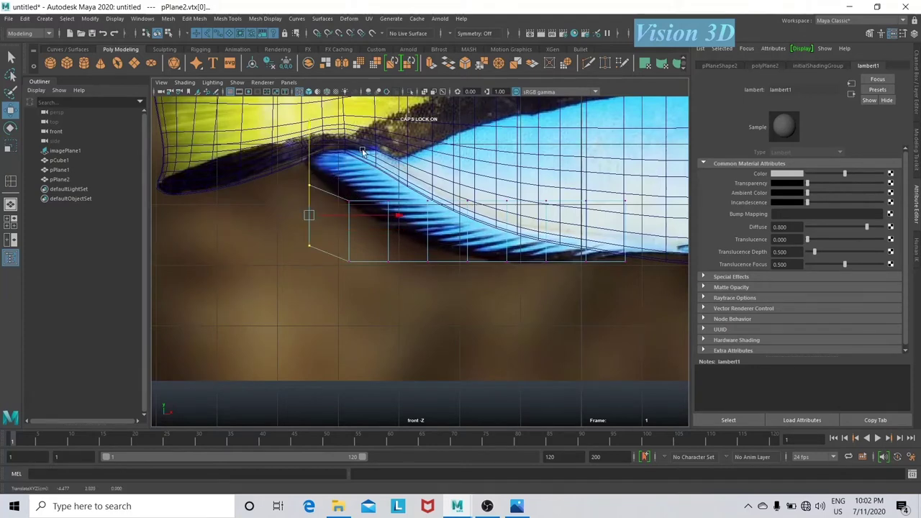
Make the fish body pCube1 a live snapping surface.
left_click(492, 138)
key("space")
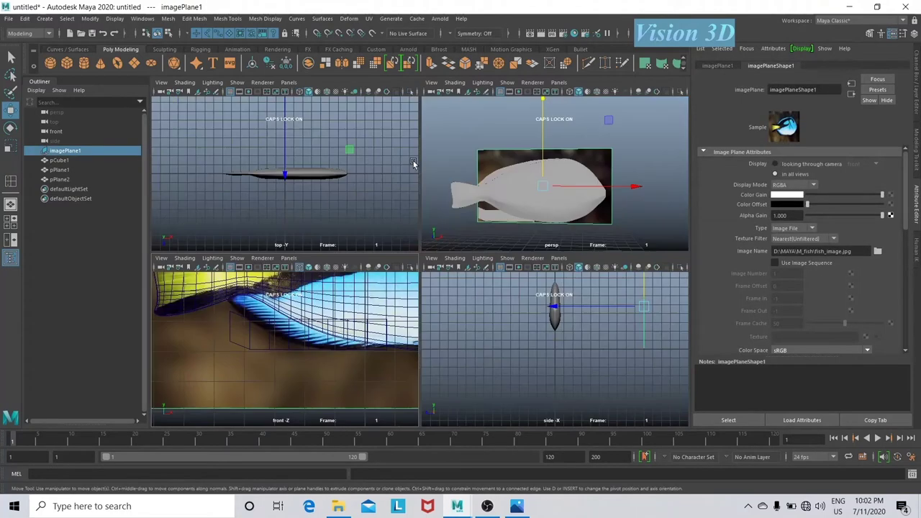
key("space")
left_click_drag(508, 216, 442, 244, "alt")
left_click(374, 321)
left_click_drag(375, 322, 317, 321, "alt")
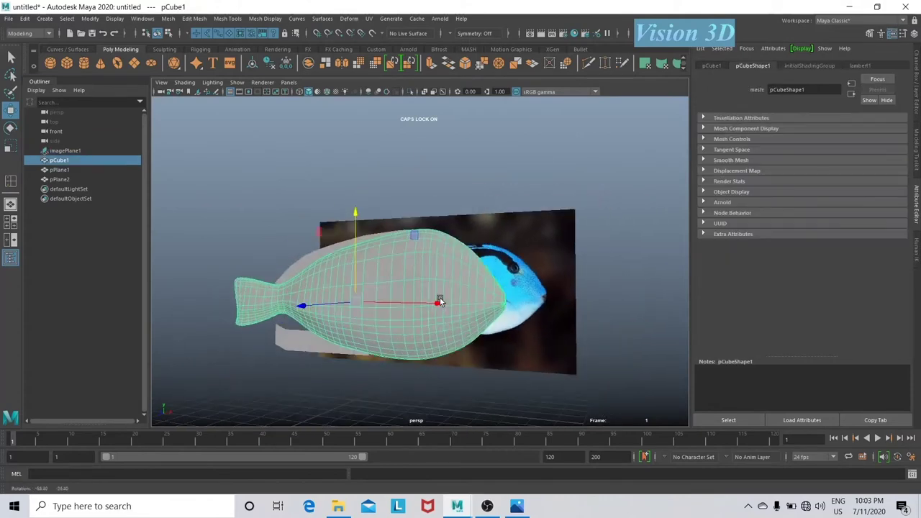
left_click(373, 34)
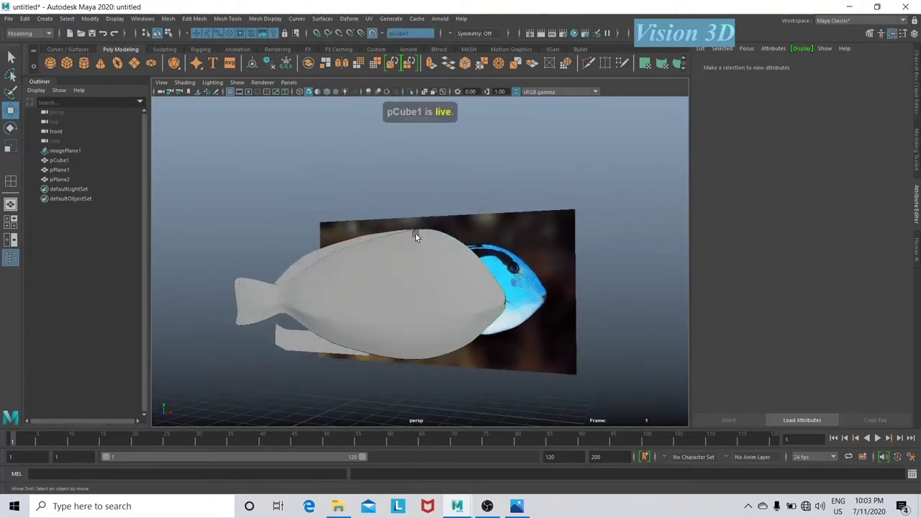
key("space")
key("space")
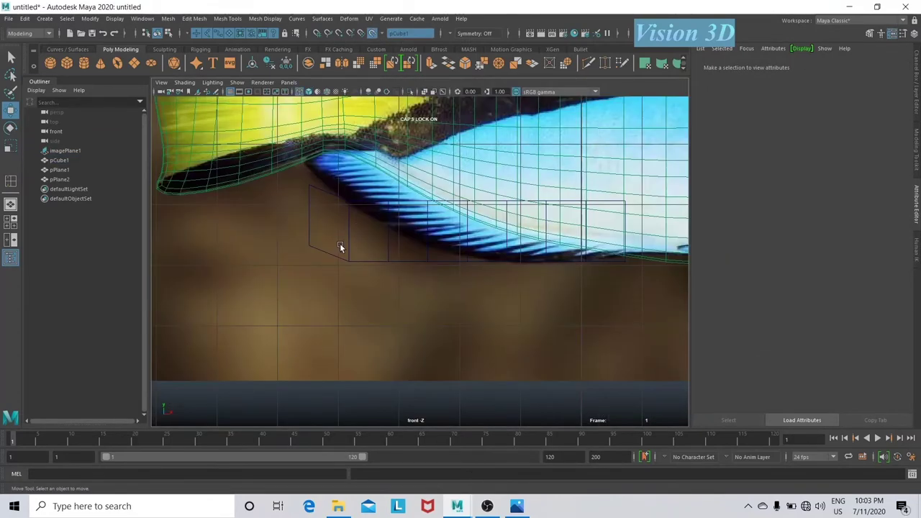
Snap the fin plane's corner and top-edge vertices onto the fish's belly edge.
left_click(340, 246)
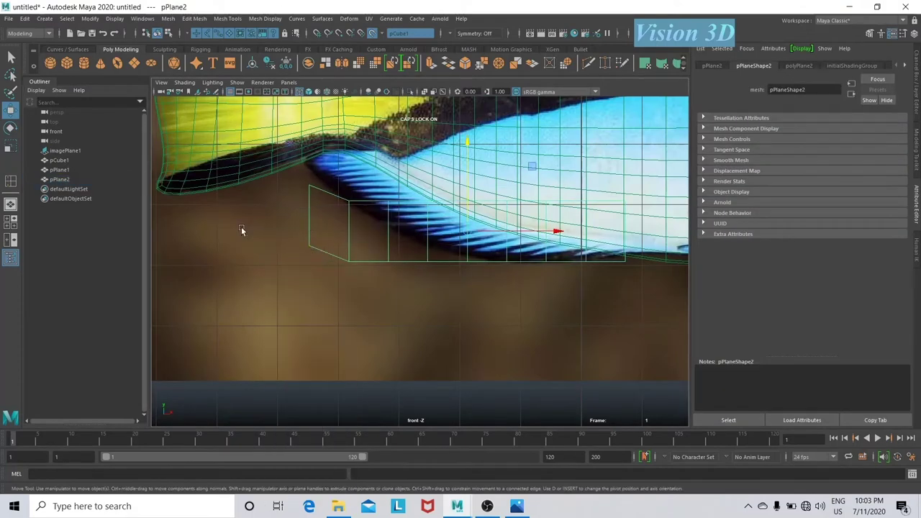
left_click_drag(241, 229, 376, 259)
scroll(425, 360, "up", 3)
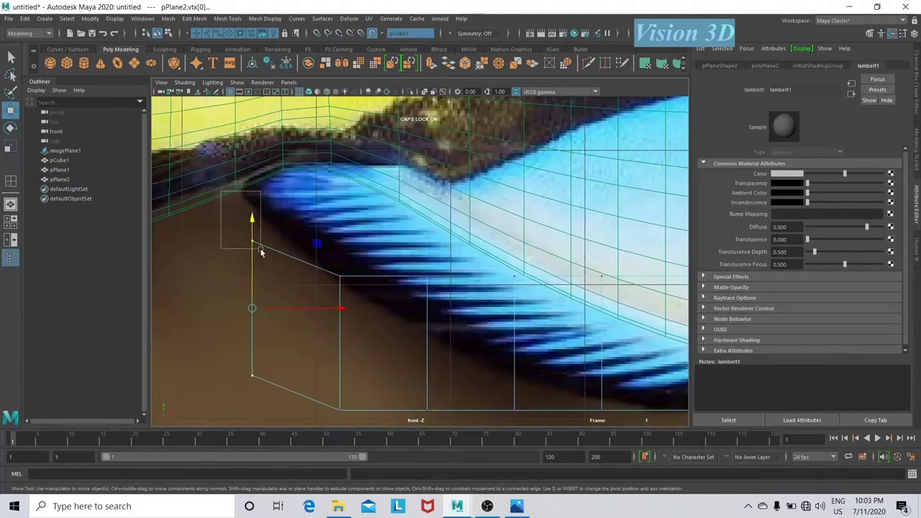
left_click_drag(254, 214, 364, 214)
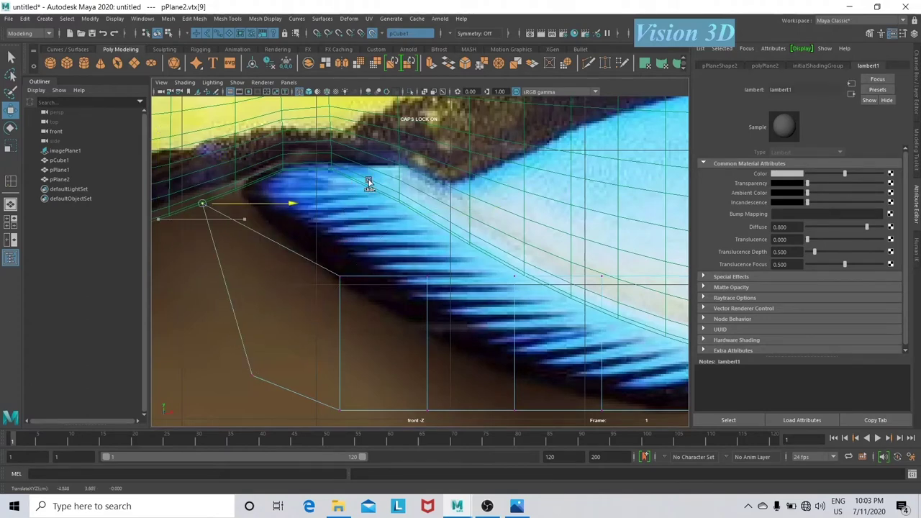
left_click_drag(340, 275, 341, 228)
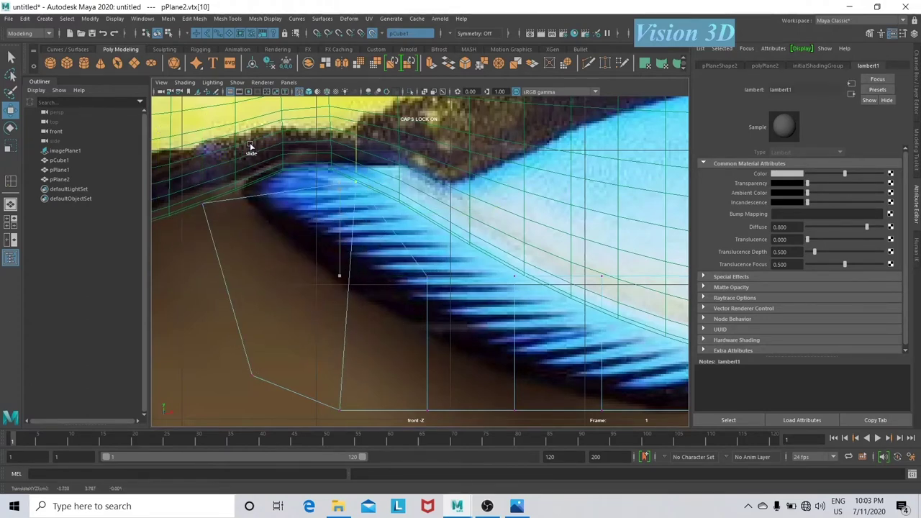
left_click(203, 205)
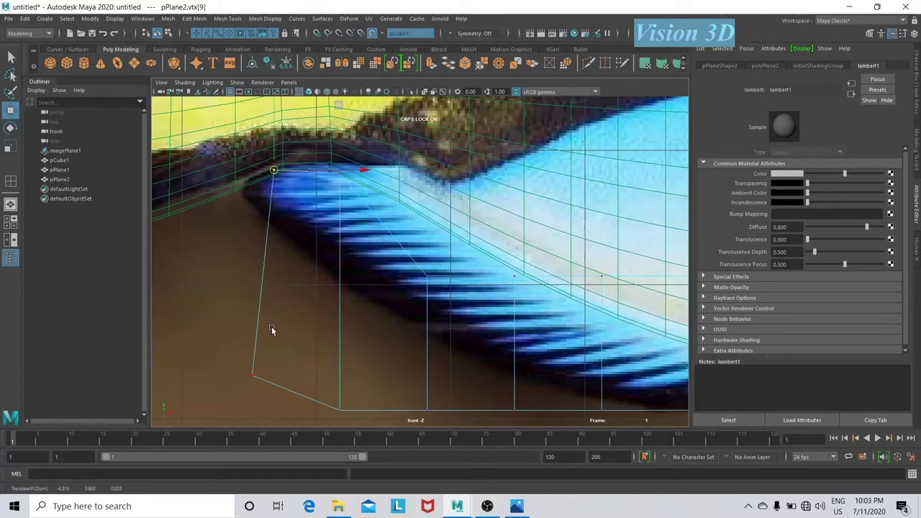
left_click_drag(235, 348, 267, 390)
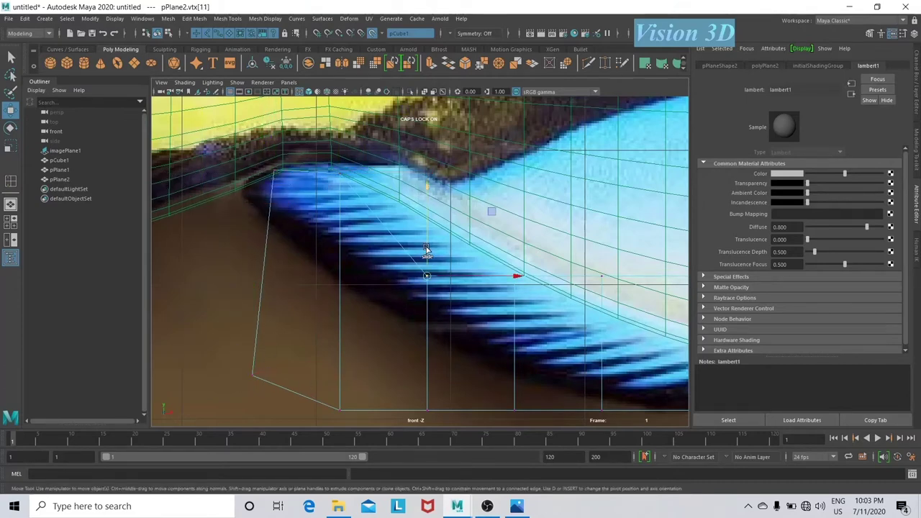
left_click_drag(427, 250, 425, 239)
Move the remaining fin plane vertices along the ventral fin outline to its right end.
middle_click_drag(530, 322, 334, 241, "alt")
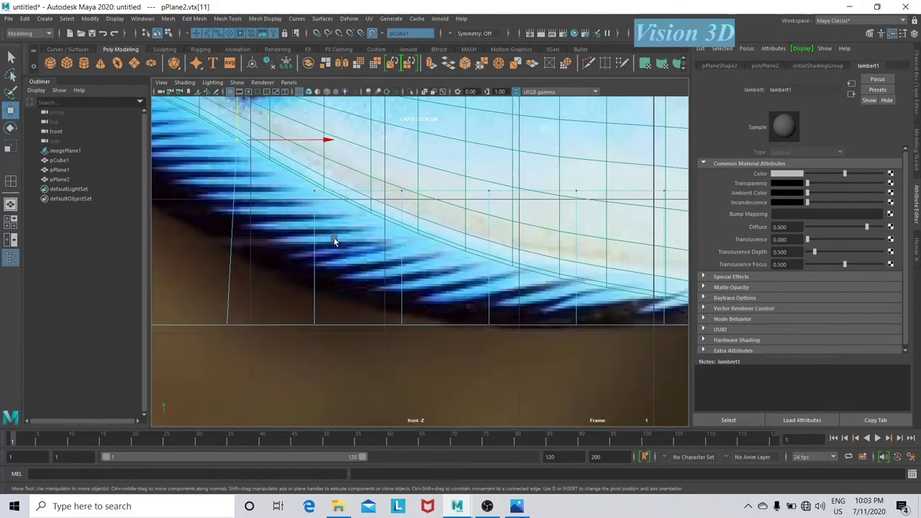
left_click_drag(321, 192, 311, 175)
middle_click_drag(416, 258, 422, 161, "alt")
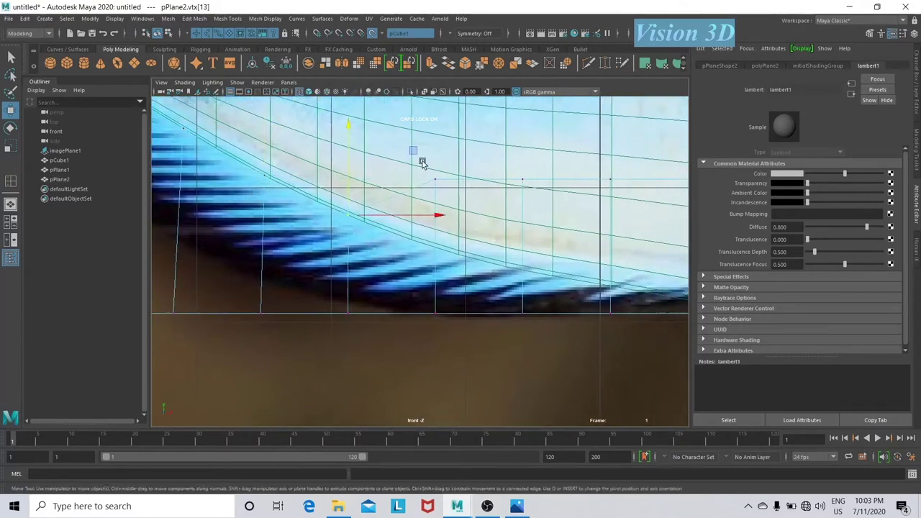
left_click(427, 202)
middle_click_drag(428, 201, 452, 253, "alt")
middle_click_drag(501, 395, 481, 329, "alt")
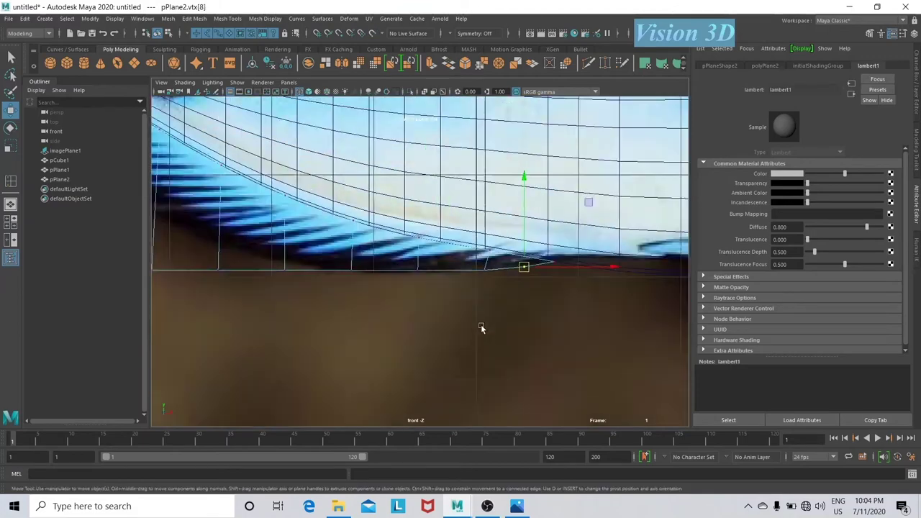
scroll(557, 346, "up", 3)
middle_click_drag(557, 345, 512, 278, "alt")
left_click(464, 278)
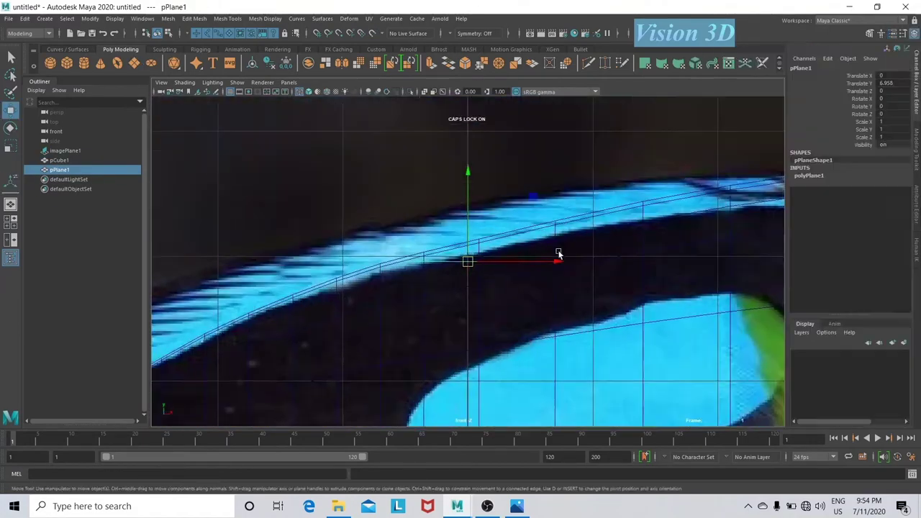
Select the upper fin plane and switch it to vertex editing.
key("e")
left_click(831, 176)
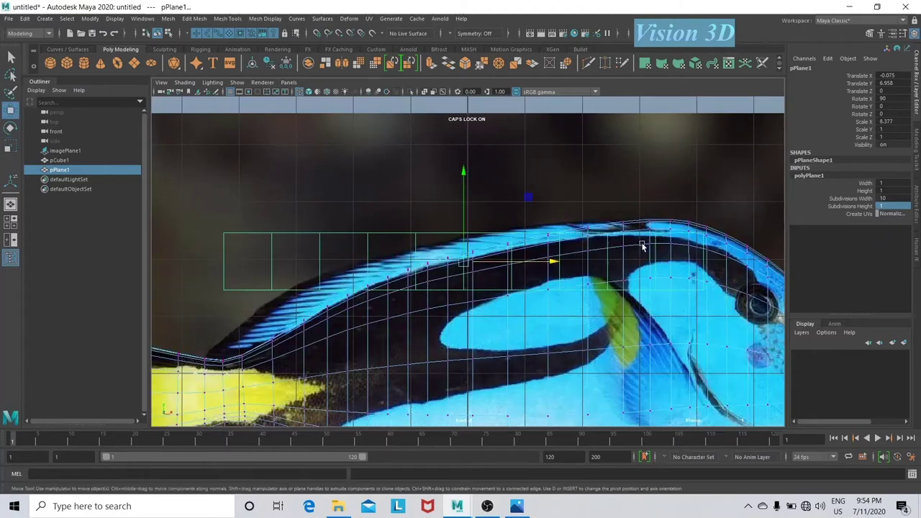
key("ctrl+a")
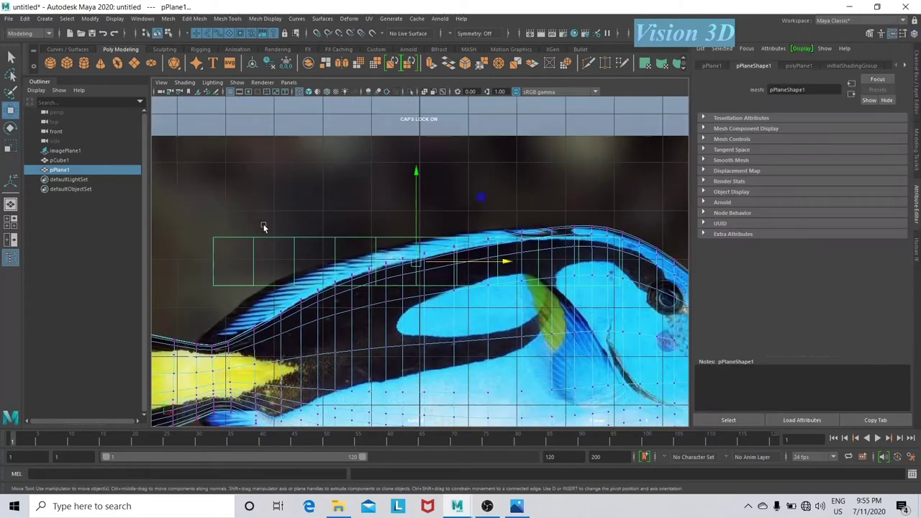
right_click(252, 238)
left_click(206, 238)
Move the plane's corner and top-edge vertices onto the dorsal fin tip and front edge.
left_click(292, 278)
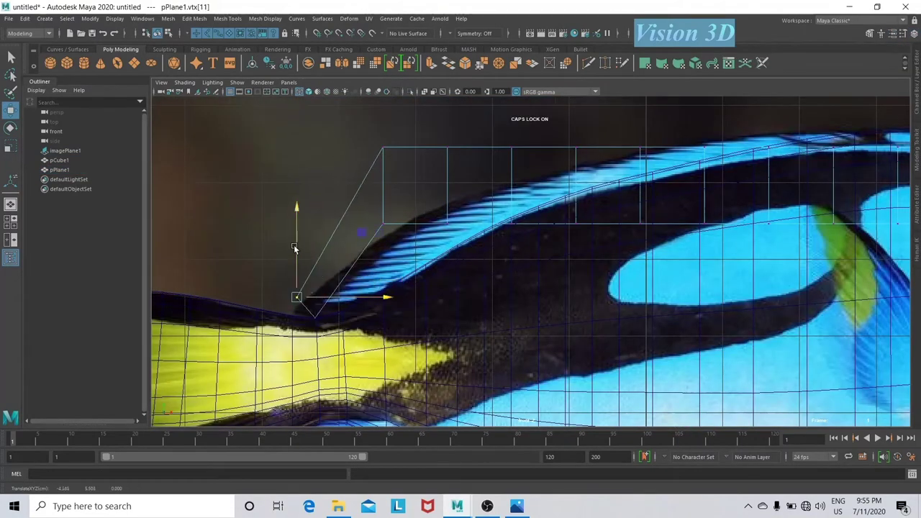
left_click_drag(295, 297, 386, 179)
scroll(386, 179, "up", 3)
scroll(422, 343, "up", 3)
mouse_move(232, 291)
left_mouse_down()
mouse_move(360, 206)
mouse_move(464, 200)
mouse_move(465, 257)
left_mouse_up()
left_click(567, 173)
left_click_drag(567, 187, 568, 216)
middle_click_drag(720, 180, 524, 195, "alt")
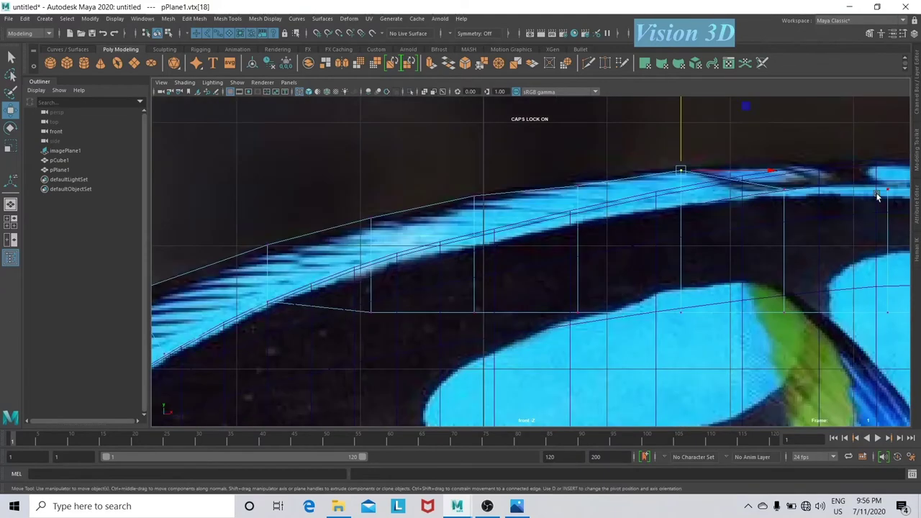
left_click(783, 165)
Select vertices along the rear of the dorsal fin, then frame the whole fish again.
mouse_move(624, 246)
middle_mouse_down("alt")
mouse_move(541, 278)
mouse_move(864, 274)
middle_mouse_up("alt")
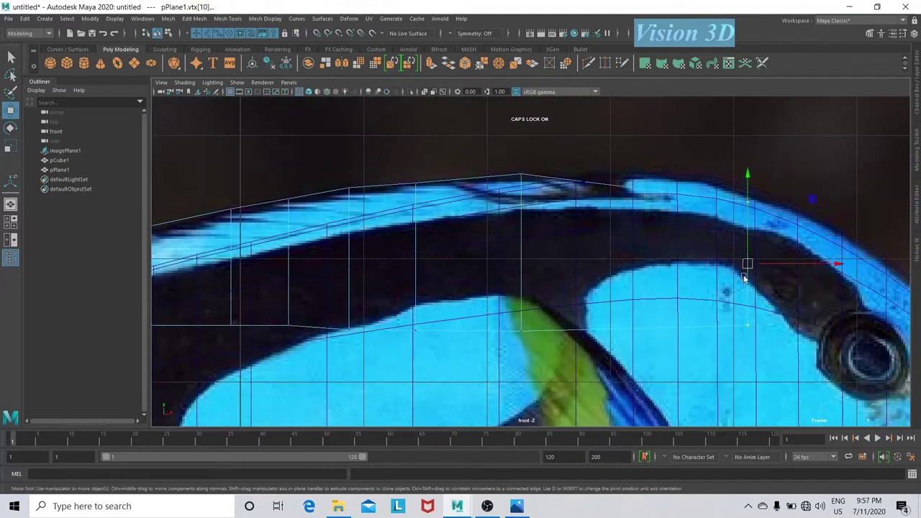
left_click(597, 175)
scroll(643, 295, "up", 2)
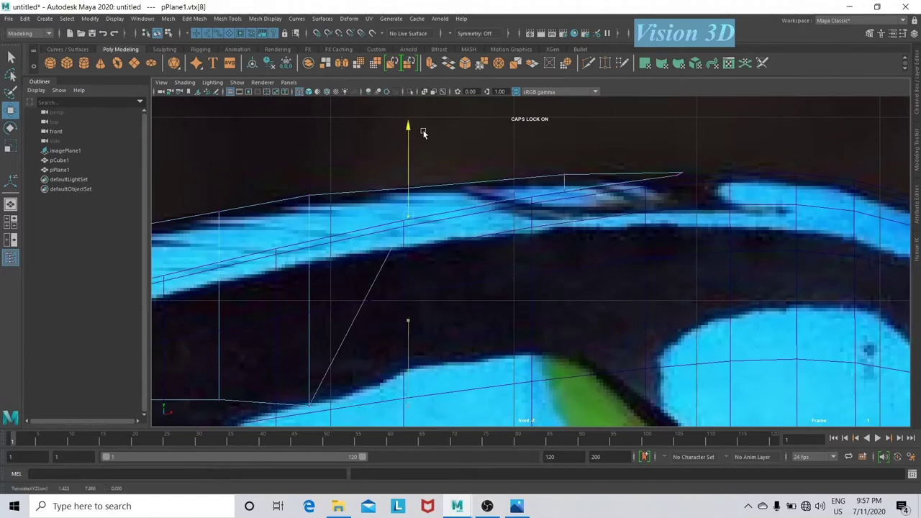
middle_click_drag(570, 368, 464, 381, "alt")
left_click(367, 216)
scroll(508, 237, "up", 2)
middle_click_drag(508, 238, 343, 280, "alt")
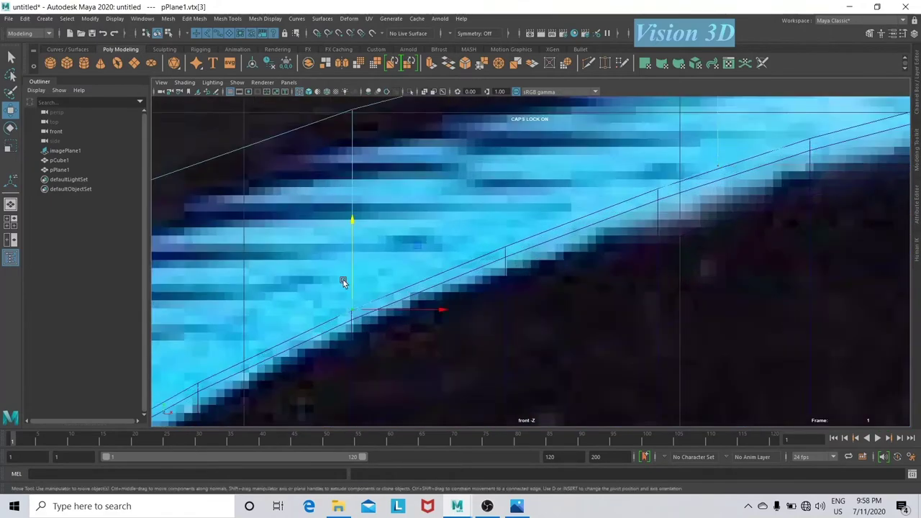
scroll(343, 280, "down", 5)
scroll(360, 252, "up", 4)
scroll(329, 316, "up", 2)
middle_click_drag(329, 316, 506, 192, "alt")
With the Move tool, pick a top-edge vertex near the tail end of the dorsal fin.
key("w")
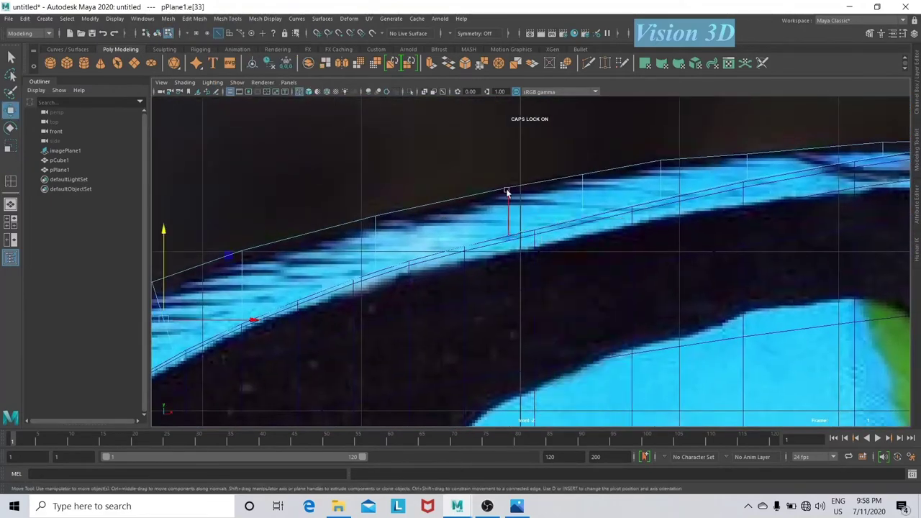
left_click(580, 165)
scroll(570, 249, "up", 2)
scroll(738, 317, "down", 5)
scroll(737, 317, "up", 5)
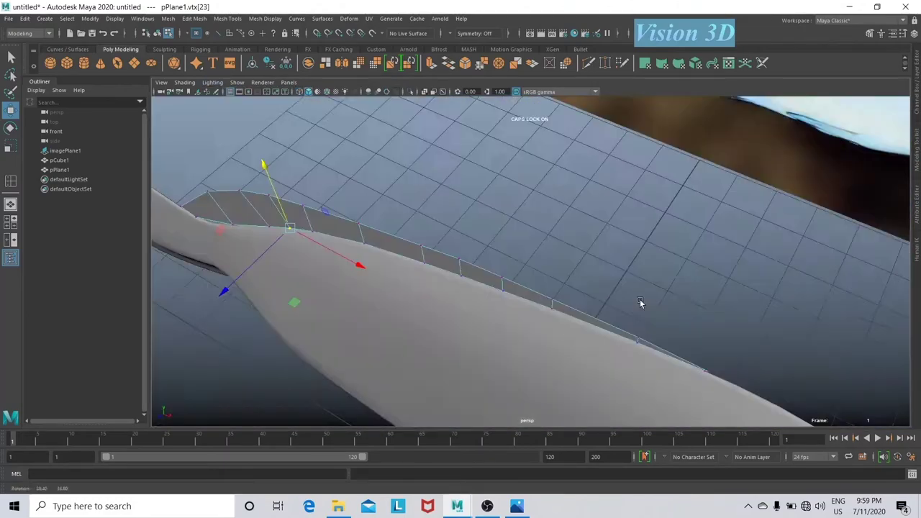
middle_click_drag(640, 299, 505, 311, "alt")
Undo the accidental body selection and orbit to check where the plane meets the body.
right_click(353, 257)
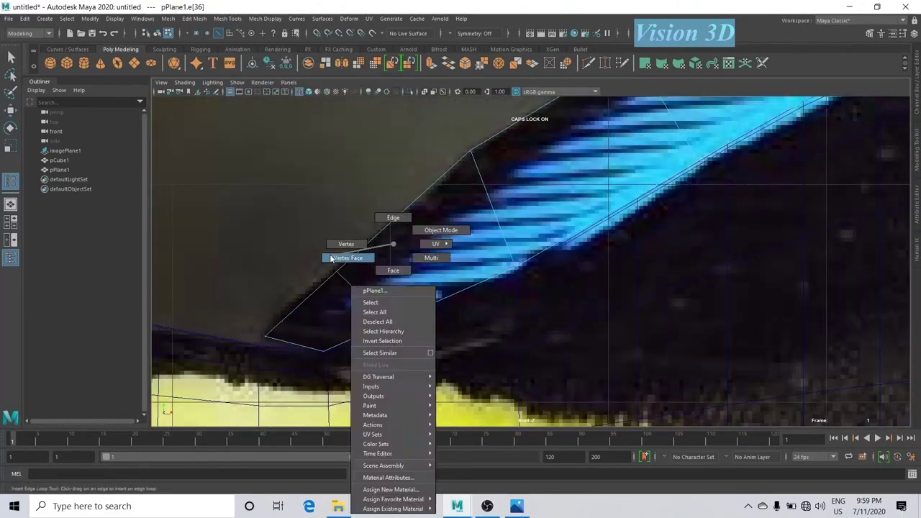
left_click(395, 328)
left_click(265, 333)
key("ctrl+z")
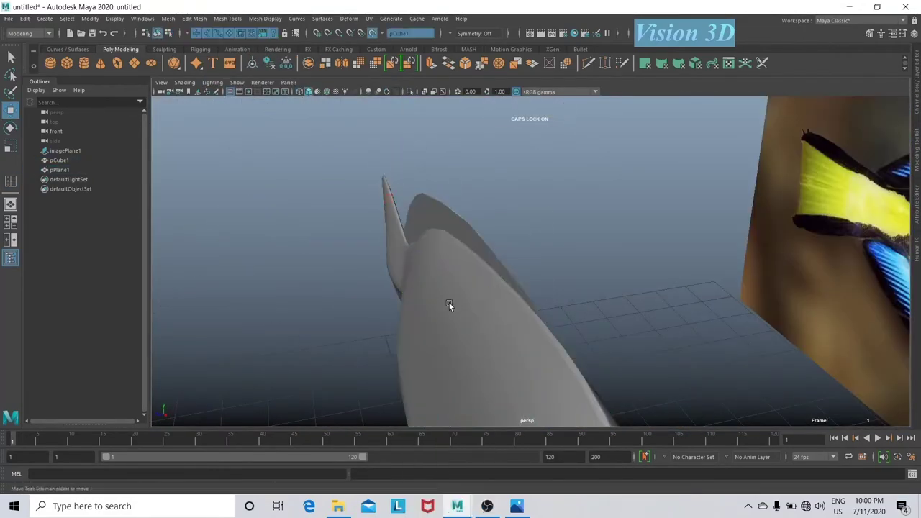
key("ctrl+z")
mouse_move(314, 271)
middle_mouse_down("alt")
mouse_move(481, 312)
mouse_move(788, 292)
middle_mouse_up("alt")
mouse_move(789, 292)
left_mouse_down("alt")
mouse_move(436, 314)
mouse_move(662, 240)
left_mouse_up("alt")
left_click(430, 368)
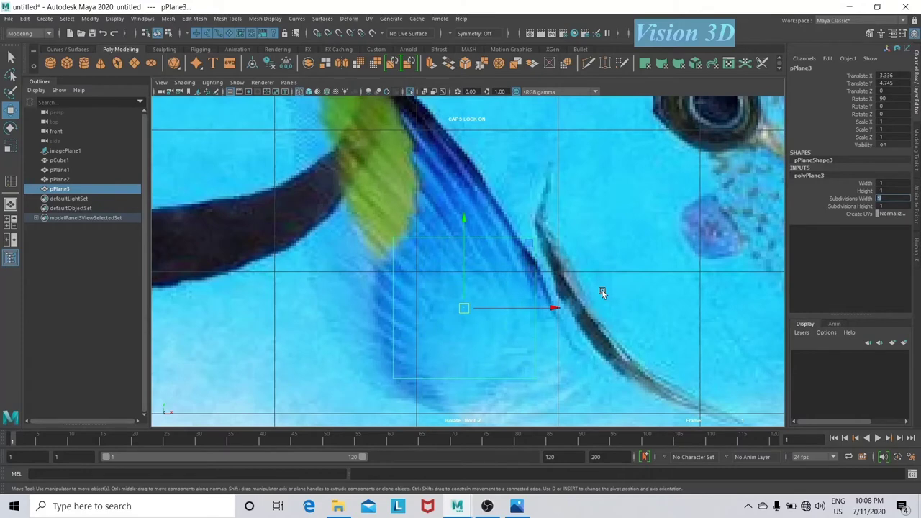
Move the plane's corner vertices onto the pectoral fin's edge and base.
middle_click_drag(571, 298, 641, 272, "alt")
right_click(521, 212)
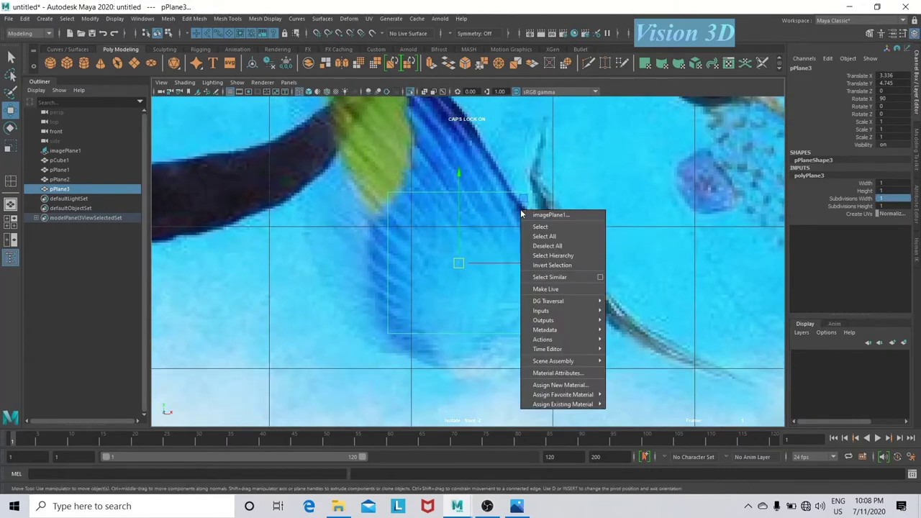
right_click(415, 243)
right_click_drag(388, 260, 360, 259)
left_click(530, 193)
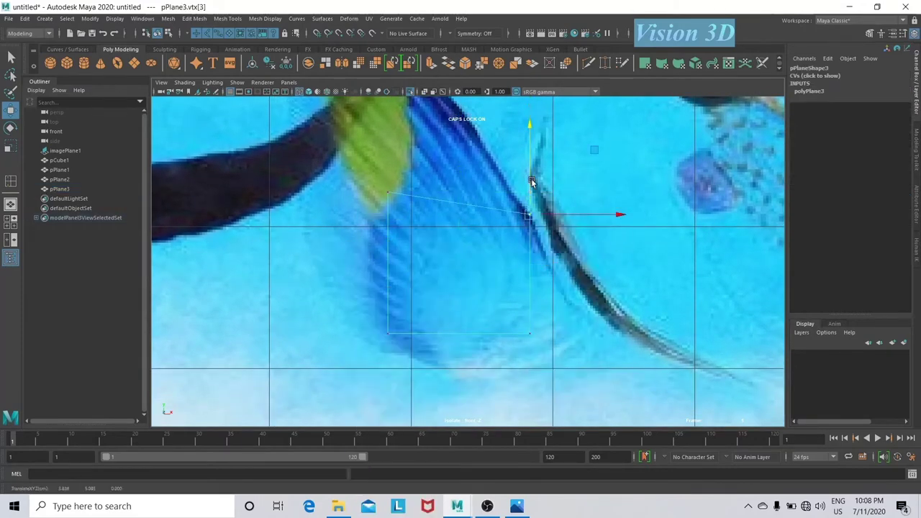
left_click(530, 333)
left_click_drag(533, 295, 533, 325)
left_click(388, 333)
left_click_drag(395, 287, 442, 306)
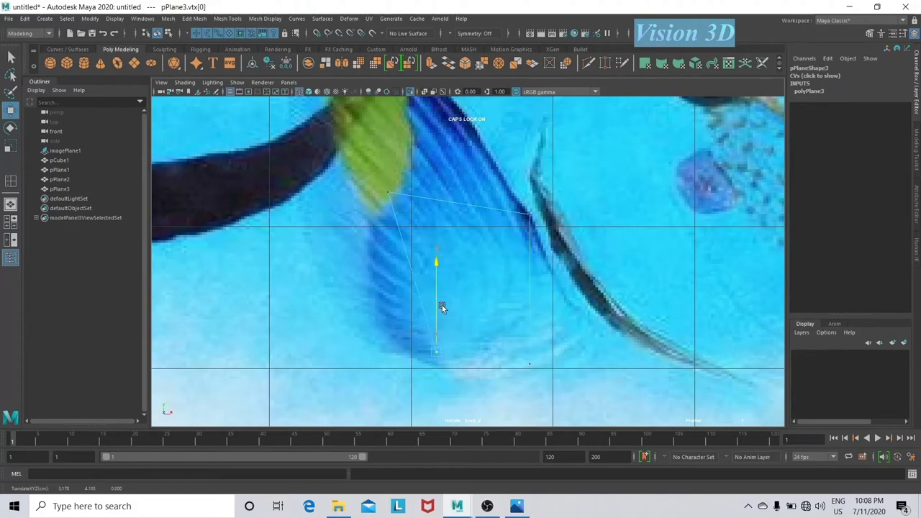
Turn on shaded display and raise lambert1 transparency so the reference shows through.
left_click(317, 92)
right_click_drag(559, 287, 560, 338)
left_click_drag(807, 183, 844, 183)
scroll(545, 320, "up", 3)
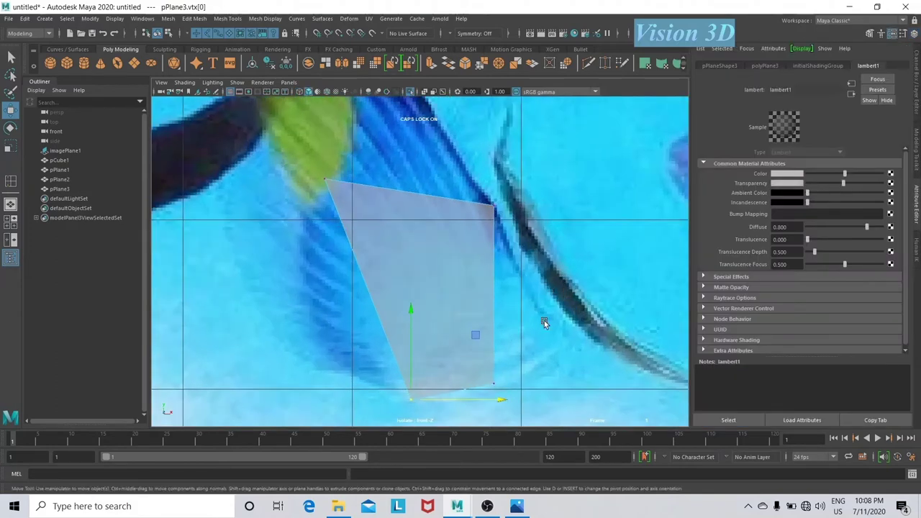
Narrow the plane into a vertical strip and extrude its edge across the fin.
middle_click_drag(544, 320, 483, 377)
left_click(493, 383)
mouse_move(347, 192)
left_mouse_down()
mouse_move(374, 304)
mouse_move(448, 165)
left_mouse_up()
middle_click_drag(449, 165, 558, 174, "alt")
left_click(491, 163)
left_click(490, 164)
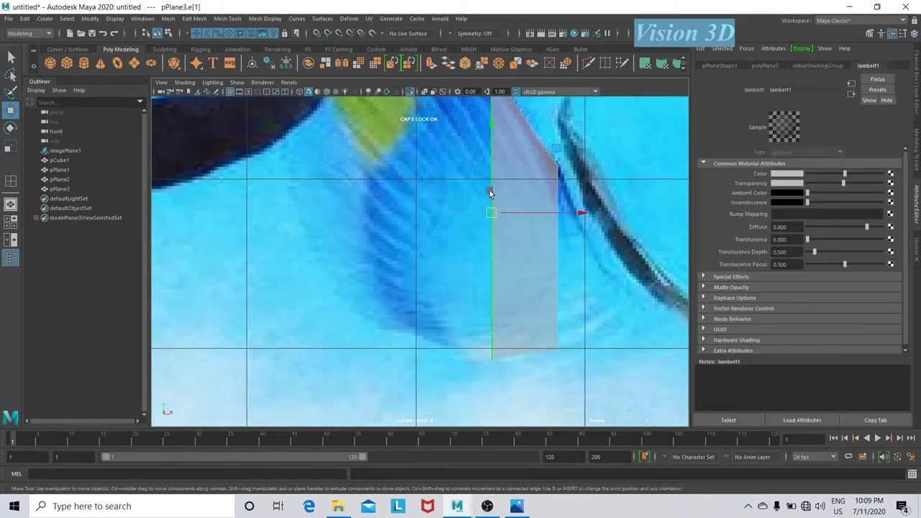
key("ctrl+e")
left_click_drag(436, 211, 528, 230)
scroll(421, 308, "up", 2)
Fit the new face's top and bottom vertices to the pectoral fin outline.
key("w")
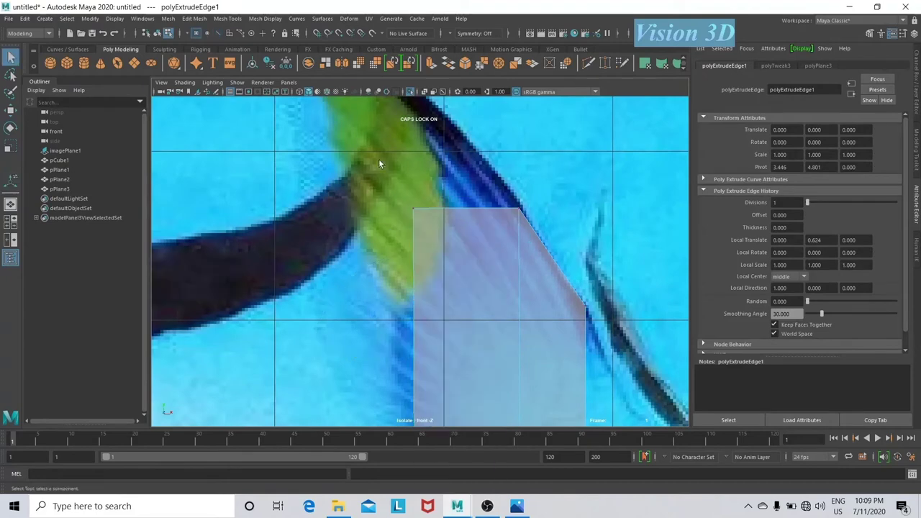
left_click_drag(414, 211, 417, 126)
middle_click_drag(418, 126, 491, 297, "alt")
left_click_drag(476, 193, 492, 192)
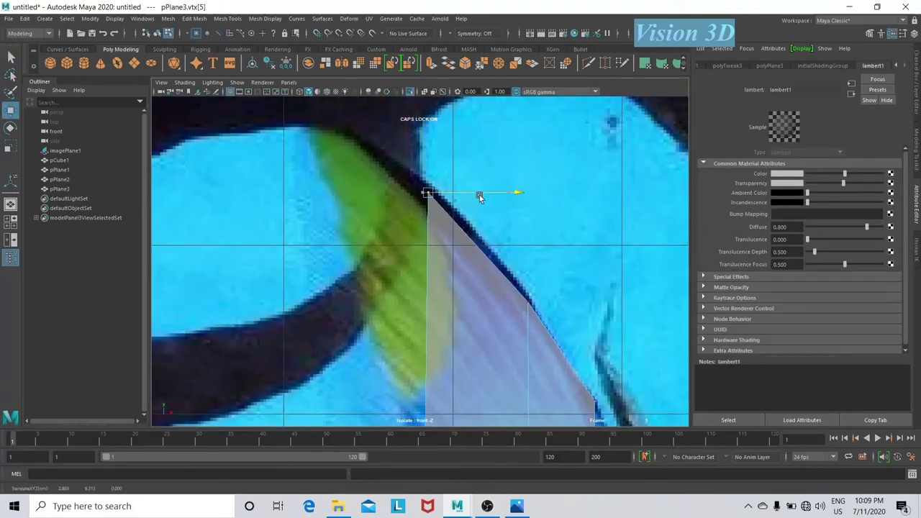
left_click(528, 302)
mouse_move(528, 288)
middle_mouse_down("alt")
mouse_move(547, 195)
mouse_move(494, 278)
middle_mouse_up("alt")
left_click(494, 278)
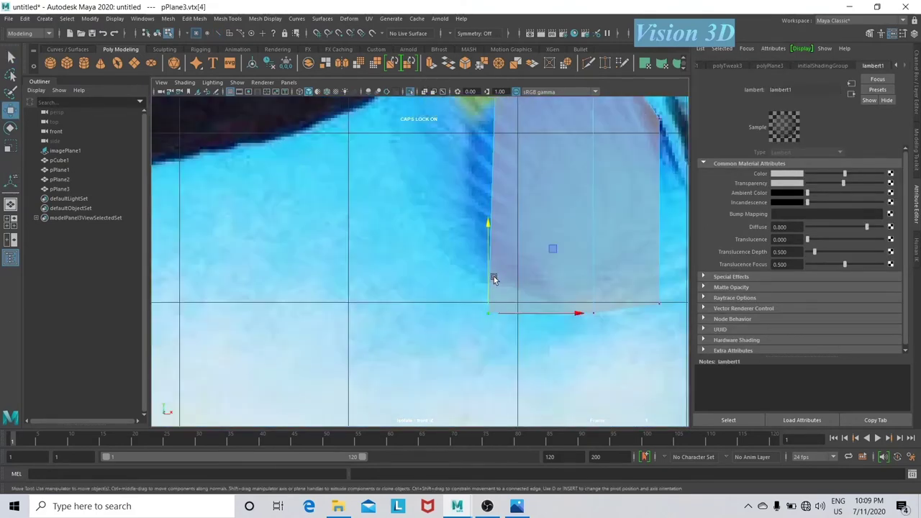
mouse_move(493, 278)
left_mouse_down()
mouse_move(529, 269)
mouse_move(502, 237)
left_mouse_up()
Extrude a second face and move its vertices onto the fin outline and base.
middle_click_drag(578, 201, 605, 290, "alt")
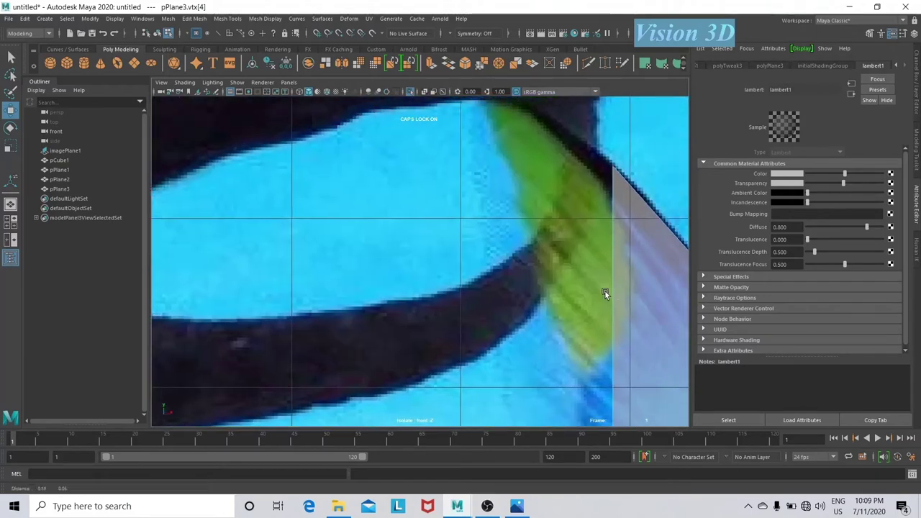
key("ctrl+e")
scroll(543, 290, "down", 5)
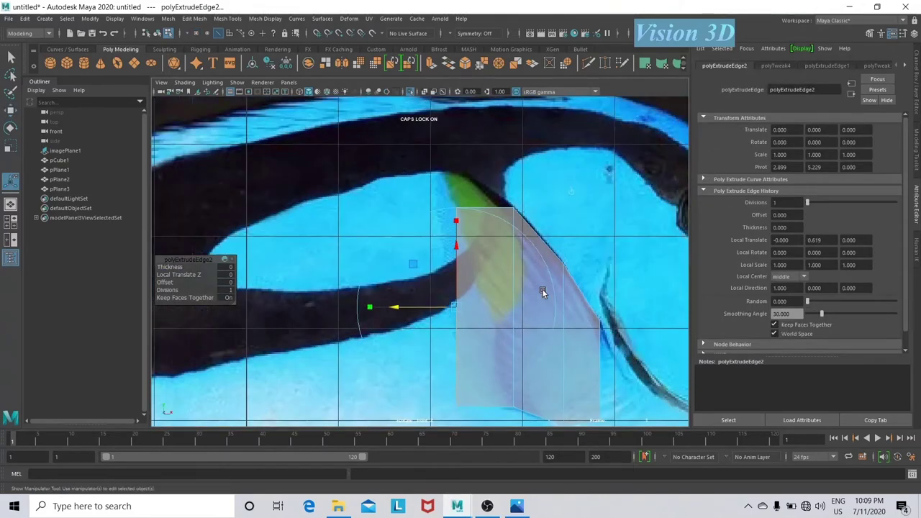
right_click_drag(496, 267, 451, 183)
key("w")
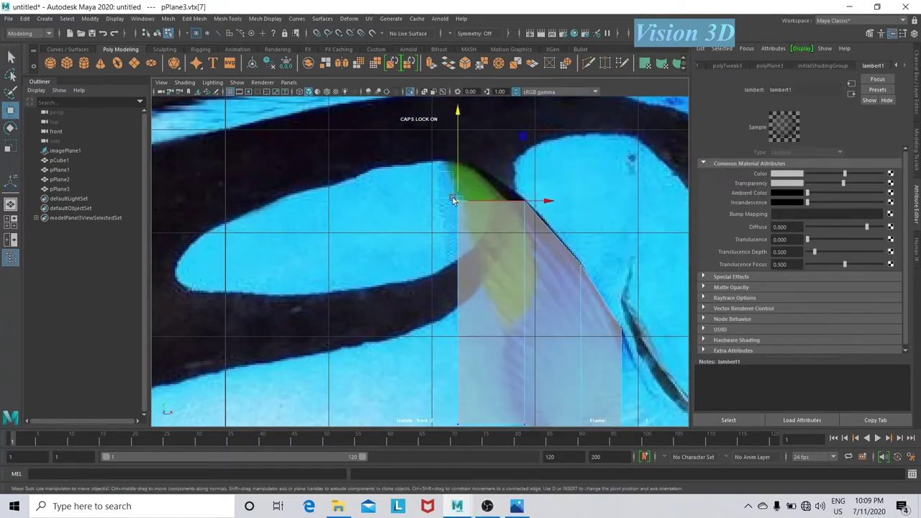
left_click_drag(456, 199, 449, 161)
middle_click_drag(522, 317, 522, 177, "alt")
left_click(521, 283)
left_click_drag(534, 288, 549, 299)
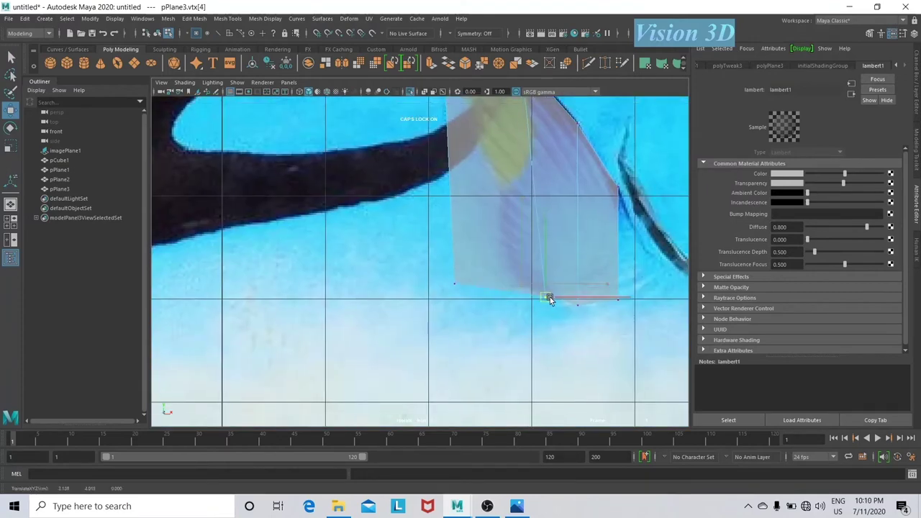
Add an edge loop along the fin plane with Mesh Tools > Insert Edge Loop.
middle_click_drag(511, 264, 530, 338, "alt")
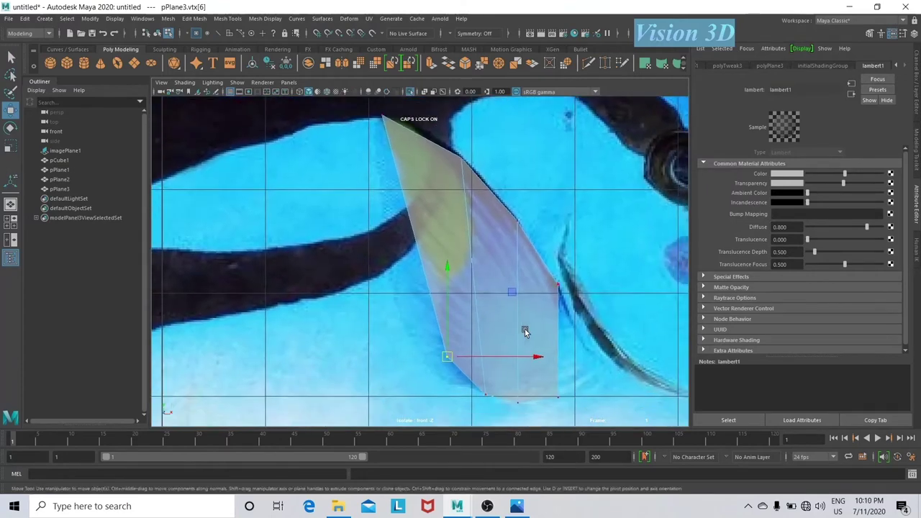
left_click(229, 19)
left_click(245, 93)
left_click_drag(423, 141, 440, 149)
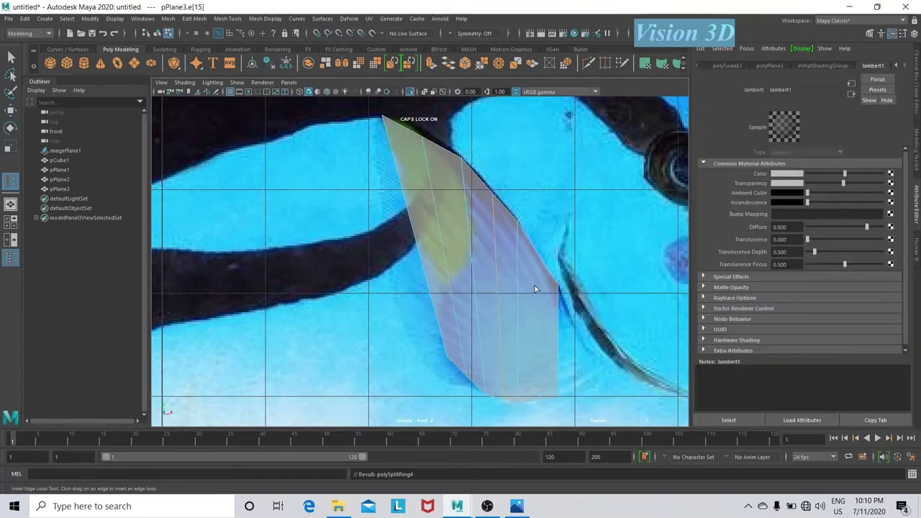
Move the fin's top vertices down along the fin edge.
right_click_drag(432, 185, 434, 167)
key("w")
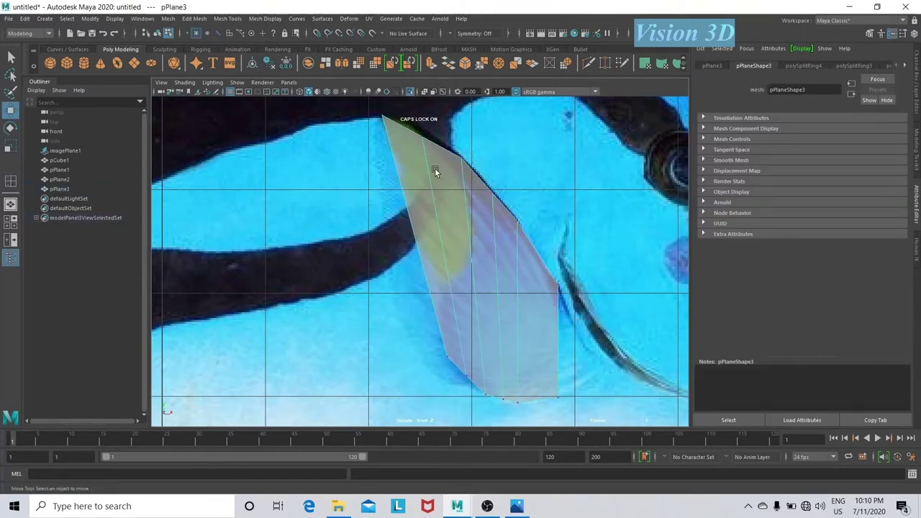
key("F9")
scroll(450, 158, "up", 3)
left_click_drag(428, 205, 454, 290)
scroll(518, 269, "up", 2)
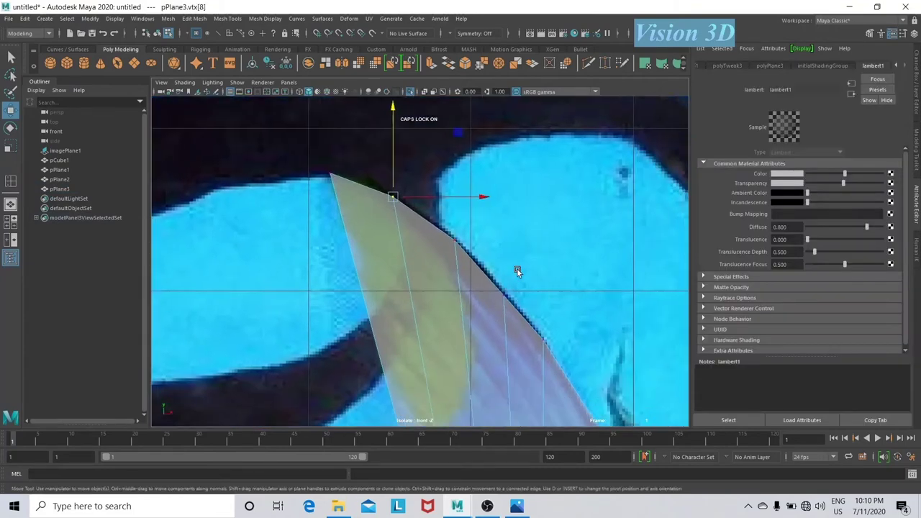
left_click(505, 269)
left_click_drag(467, 249, 469, 262)
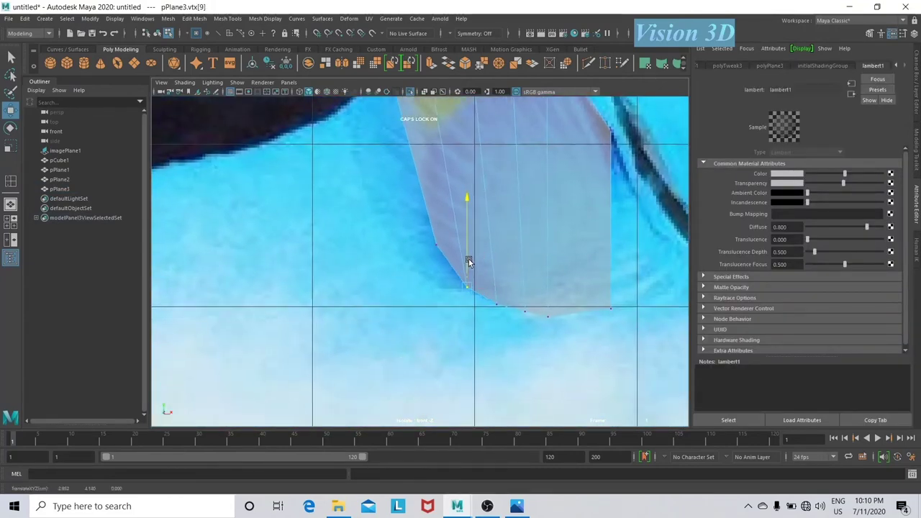
left_click(525, 310)
middle_click_drag(633, 329, 496, 419, "alt")
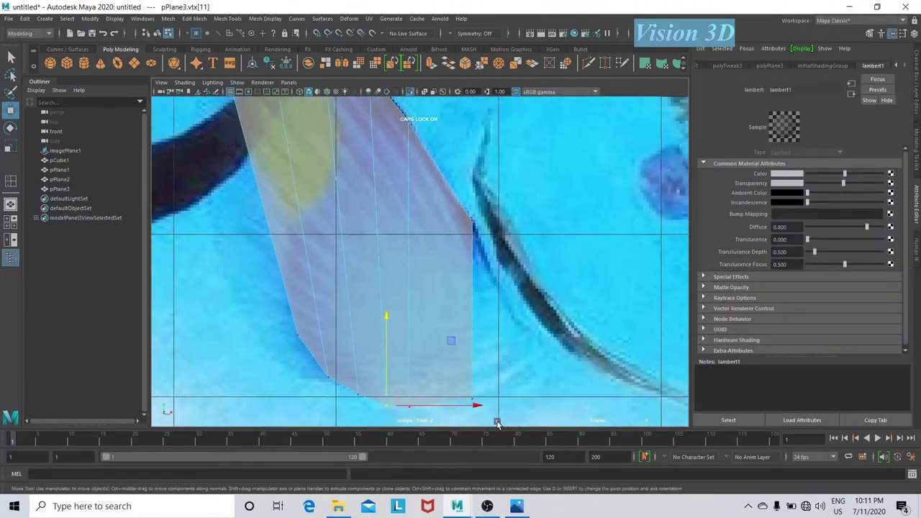
Extrude the fin's right edge outward toward the tip.
right_click_drag(457, 233, 462, 183)
left_click(475, 189)
key("ctrl+e")
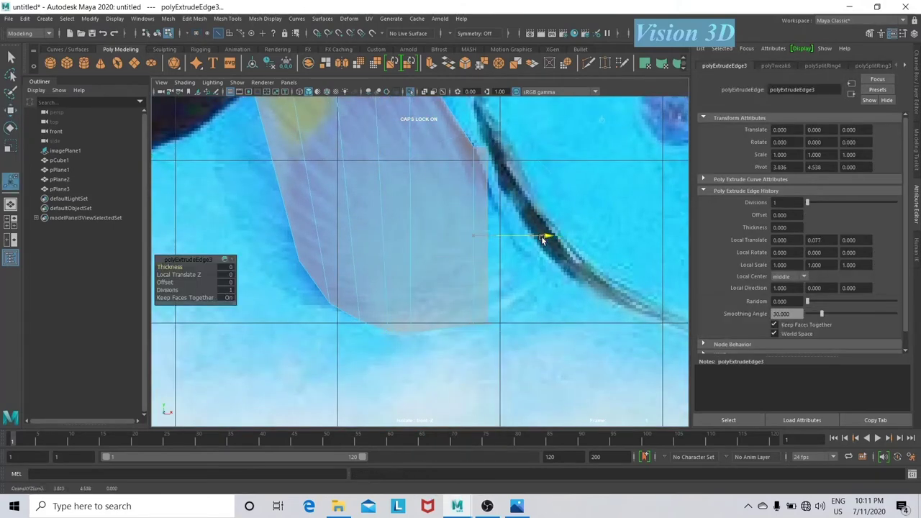
left_click_drag(541, 236, 599, 239)
Move the new face's top and lower corner vertices onto the fin edge.
key("q")
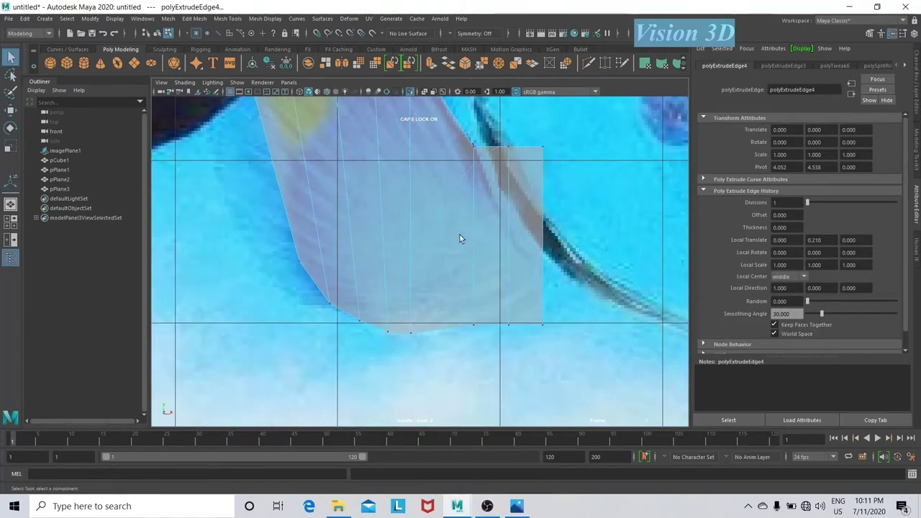
key("w")
left_click_drag(546, 137, 531, 238)
left_click(508, 148)
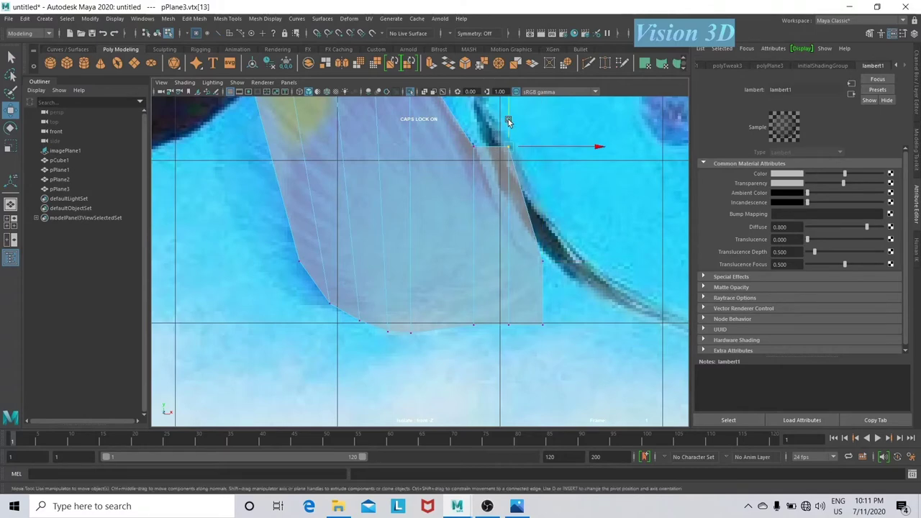
left_click_drag(508, 119, 510, 200)
left_click(540, 259)
mouse_move(564, 346)
left_mouse_down()
mouse_move(530, 302)
mouse_move(510, 326)
left_mouse_up()
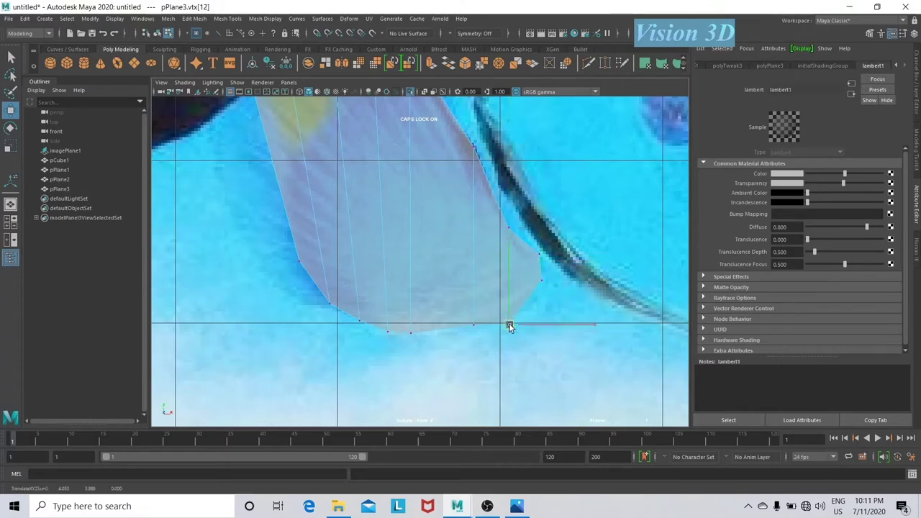
left_click(508, 226)
scroll(518, 238, "down", 3)
scroll(559, 287, "down", 3)
scroll(425, 261, "up", 2)
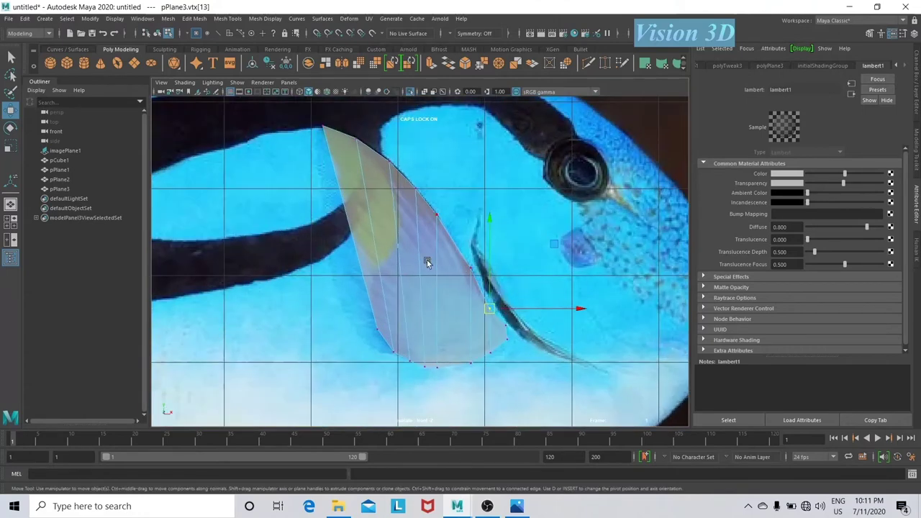
scroll(539, 346, "up", 2)
scroll(534, 302, "up", 2)
scroll(527, 304, "up", 2)
scroll(526, 303, "up", 1)
left_click(532, 301)
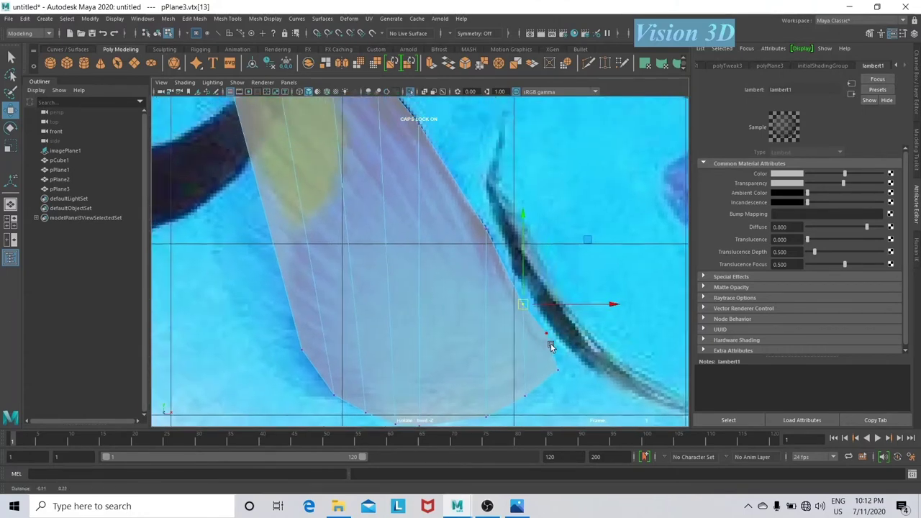
Insert two crosswise edge loops across the fin with Insert Edge Loop.
left_click(209, 18)
left_click(244, 93)
scroll(343, 244, "up", 2)
middle_click_drag(343, 244, 307, 272, "alt")
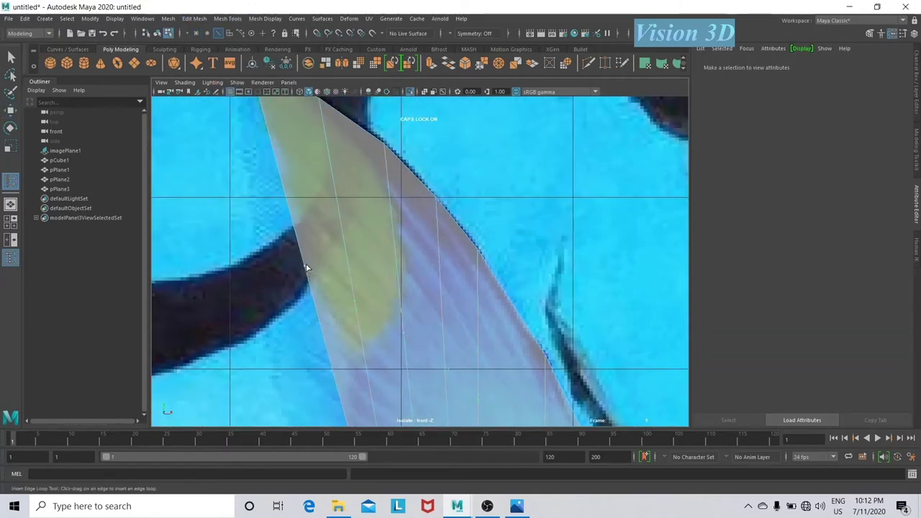
left_click(306, 268)
middle_click_drag(325, 323, 358, 271, "alt")
left_click(374, 268)
key("w")
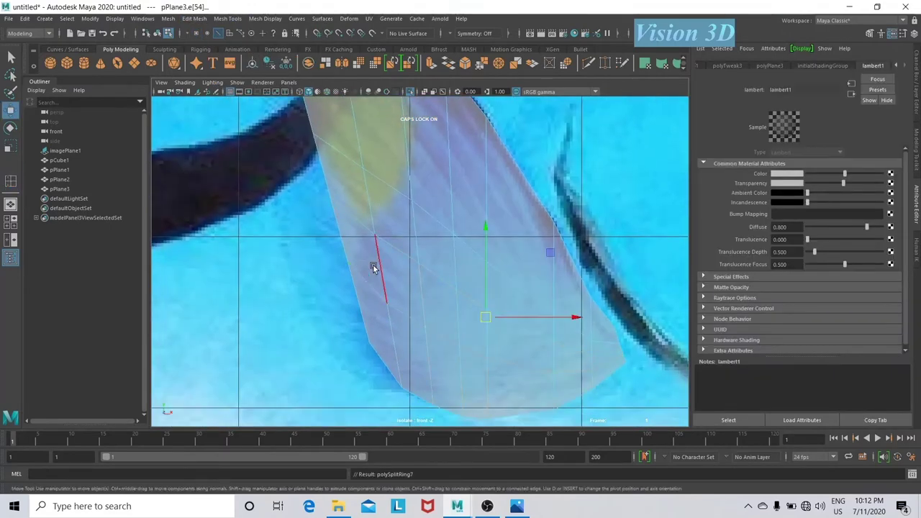
left_click(335, 206)
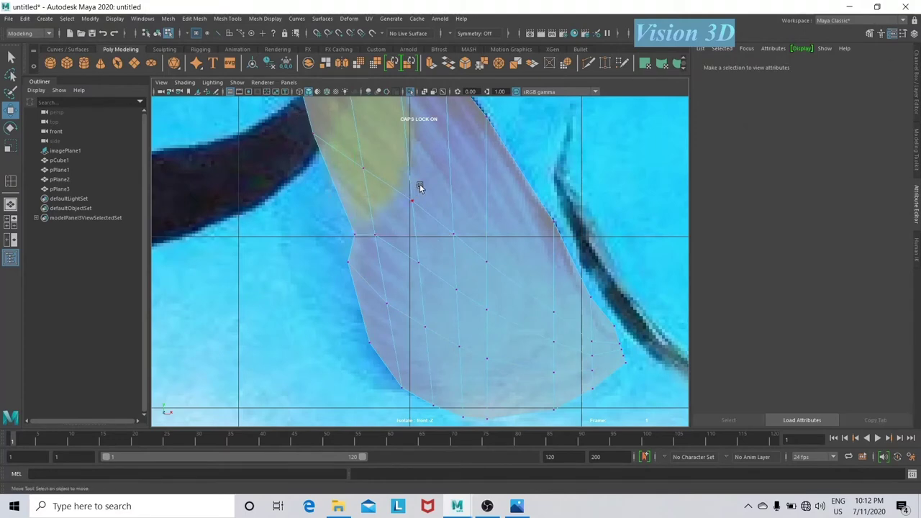
Pull the outer edge vertices outward to round the fin tip's outline.
mouse_move(420, 187)
middle_mouse_down("alt")
mouse_move(291, 270)
mouse_move(397, 185)
middle_mouse_up("alt")
left_click(292, 271)
left_click(360, 158)
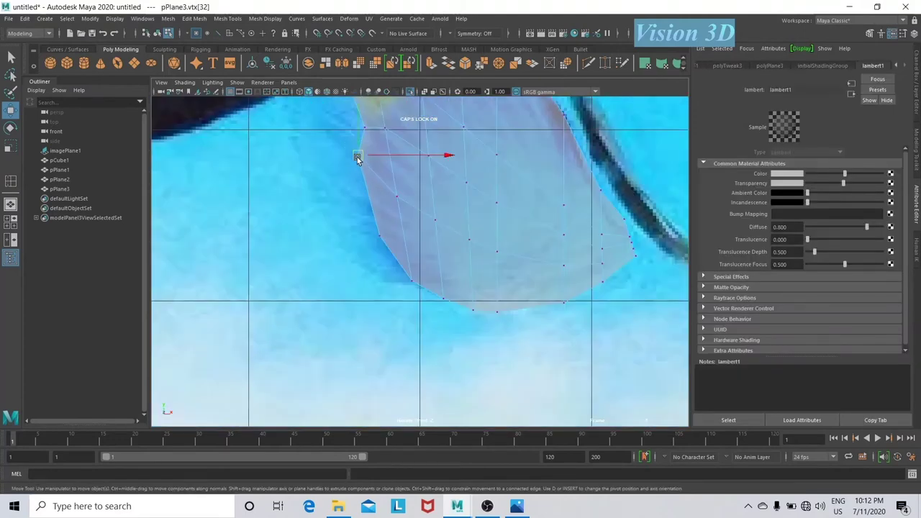
middle_click_drag(478, 243, 343, 324, "alt")
scroll(422, 272, "up", 3)
scroll(387, 284, "up", 2)
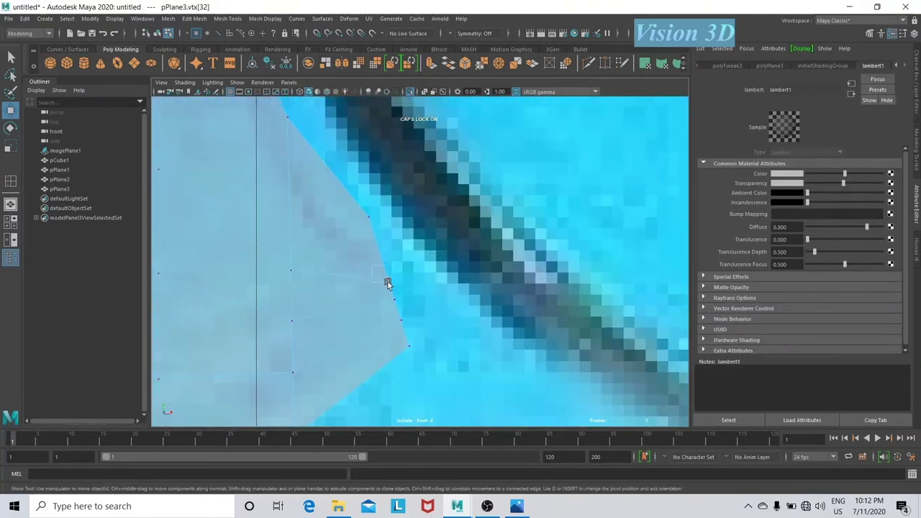
left_click(388, 279)
left_click_drag(389, 278, 375, 251)
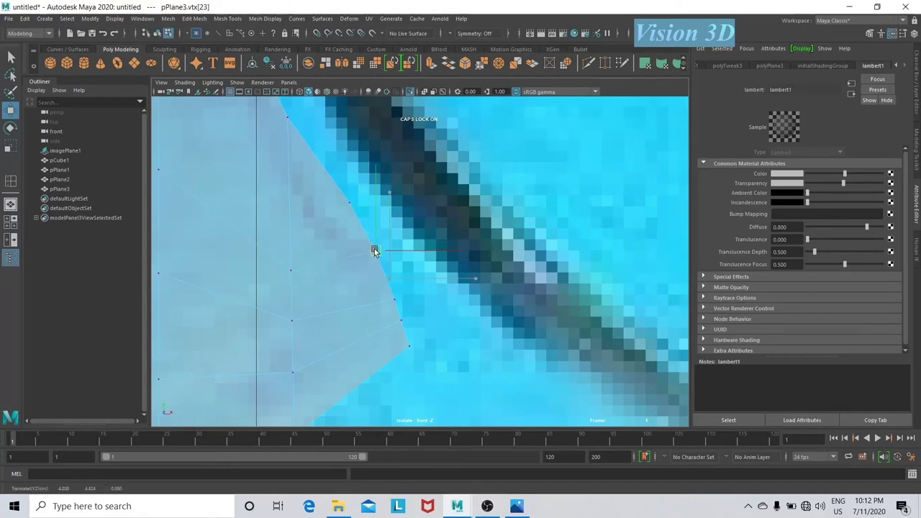
middle_click_drag(437, 370, 425, 320, "alt")
left_click(409, 296)
left_click_drag(409, 295, 383, 313)
left_click_drag(400, 269, 400, 280)
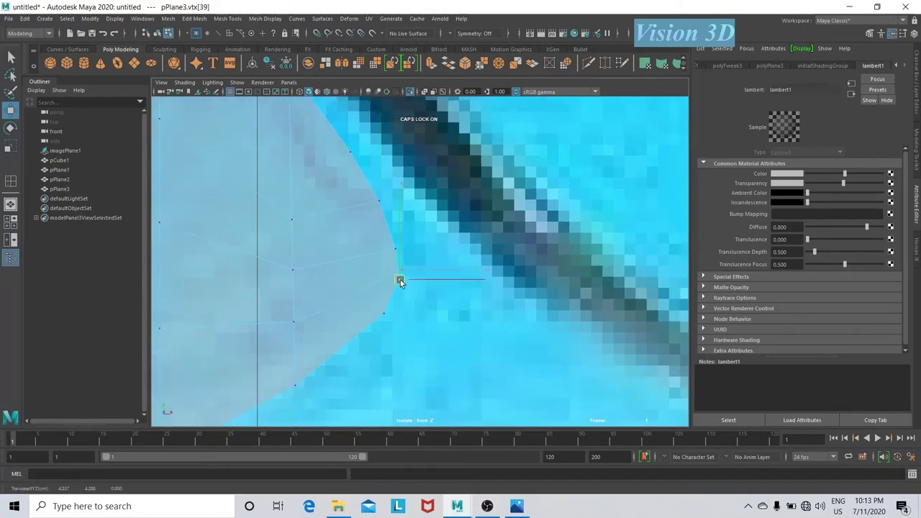
left_click(491, 291)
Lower lambert1's Transparency so the fish material is opaque again.
left_click_drag(492, 292, 434, 308, "alt")
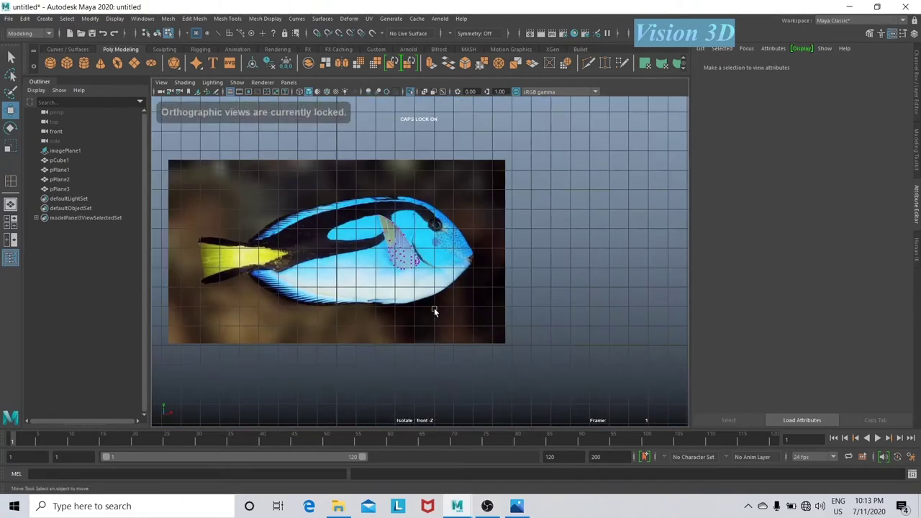
key("space")
left_click_drag(524, 308, 541, 301, "alt")
right_click_drag(536, 295, 572, 243)
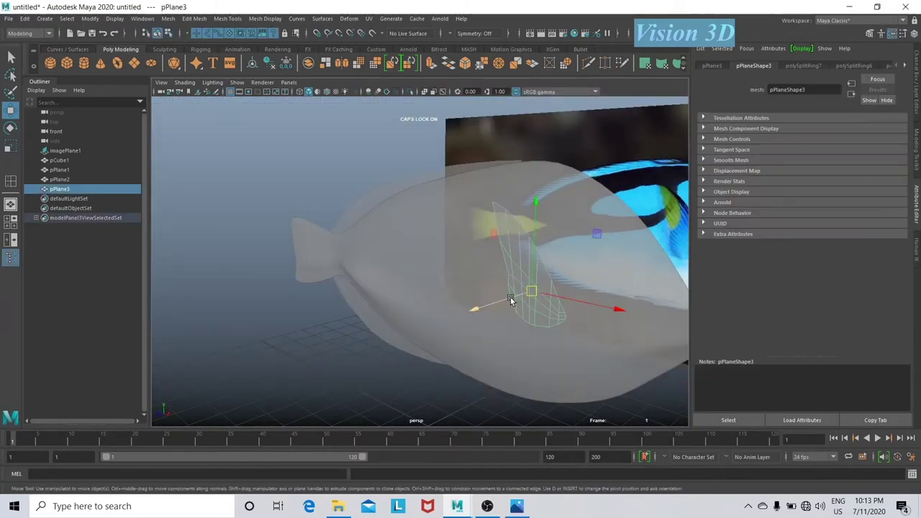
mouse_move(510, 297)
left_mouse_down("alt")
mouse_move(540, 339)
mouse_move(576, 323)
left_mouse_up("alt")
left_click(908, 65)
left_click(863, 231)
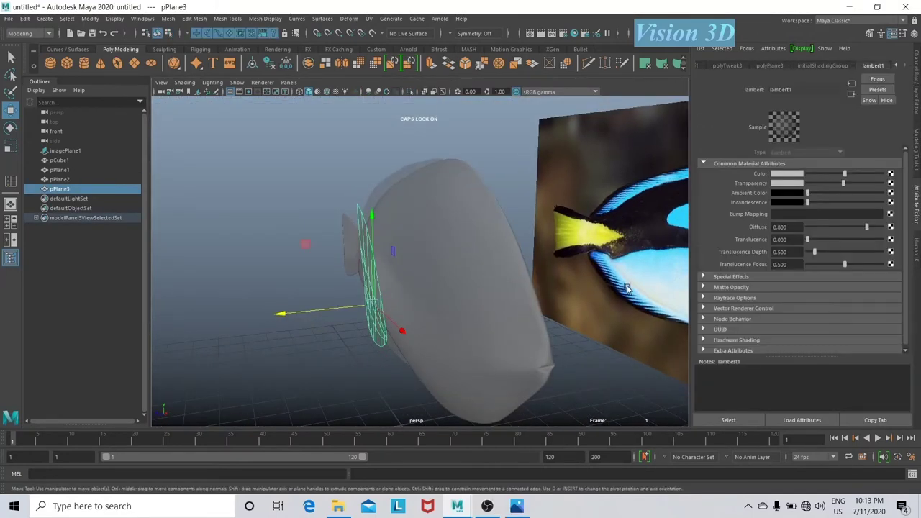
left_click_drag(842, 185, 815, 188)
Rotate the pectoral fin plane pPlane3 so it angles along the fish body.
mouse_move(632, 254)
left_mouse_down("alt")
mouse_move(500, 263)
mouse_move(442, 288)
mouse_move(403, 327)
mouse_move(510, 314)
mouse_move(354, 337)
left_mouse_up("alt")
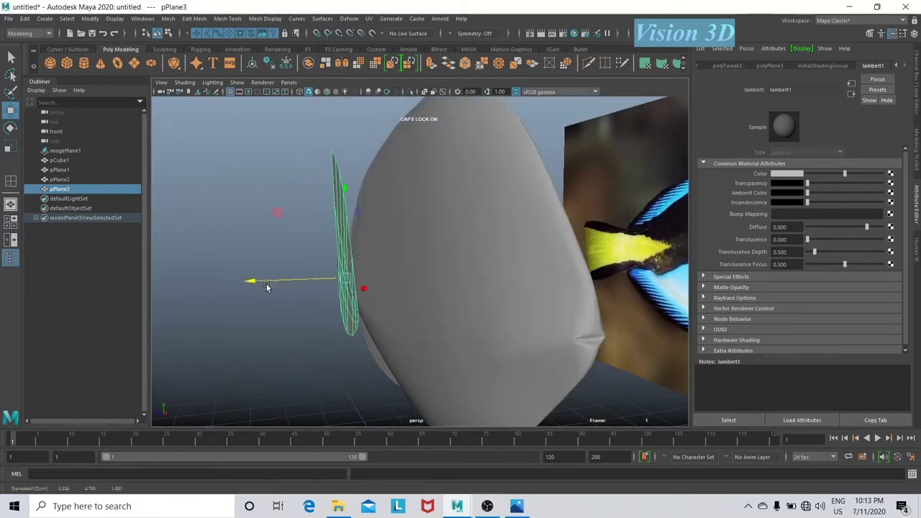
mouse_move(308, 290)
left_mouse_down("alt")
mouse_move(511, 290)
mouse_move(341, 282)
mouse_move(371, 280)
left_mouse_up("alt")
right_click_drag(370, 280, 370, 247)
key("w")
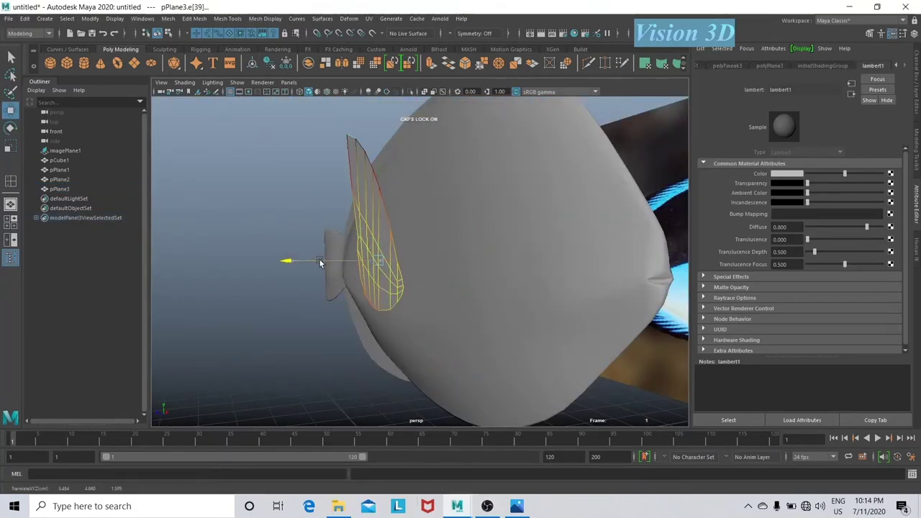
mouse_move(316, 268)
left_mouse_down("alt")
mouse_move(513, 310)
mouse_move(343, 353)
mouse_move(371, 332)
left_mouse_up("alt")
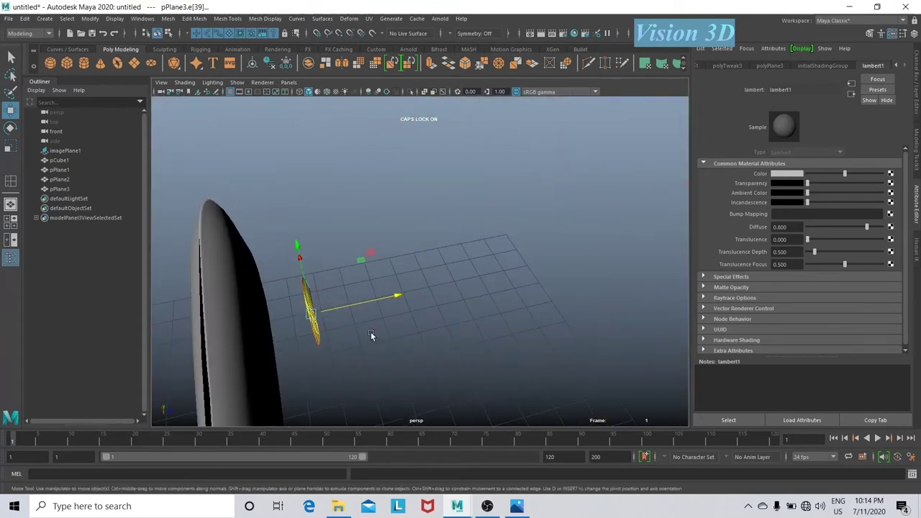
key("e")
mouse_move(334, 247)
left_mouse_down()
mouse_move(404, 331)
mouse_move(350, 285)
left_mouse_up()
key("w")
key("ctrl+z")
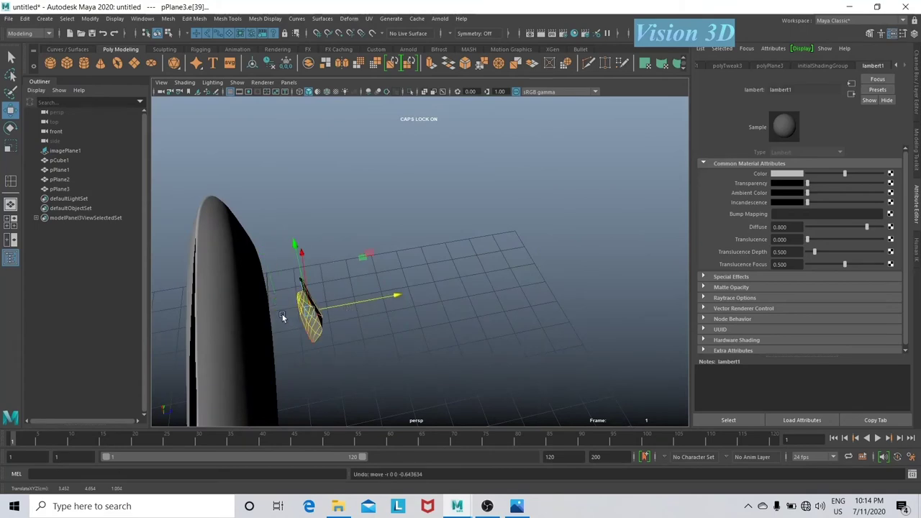
Settle pPlane3 against the body and add a new plane, pPlane4, in the isolated front view.
mouse_move(354, 303)
left_mouse_down("alt")
mouse_move(298, 281)
mouse_move(534, 315)
mouse_move(453, 247)
left_mouse_up("alt")
key("space")
key("space")
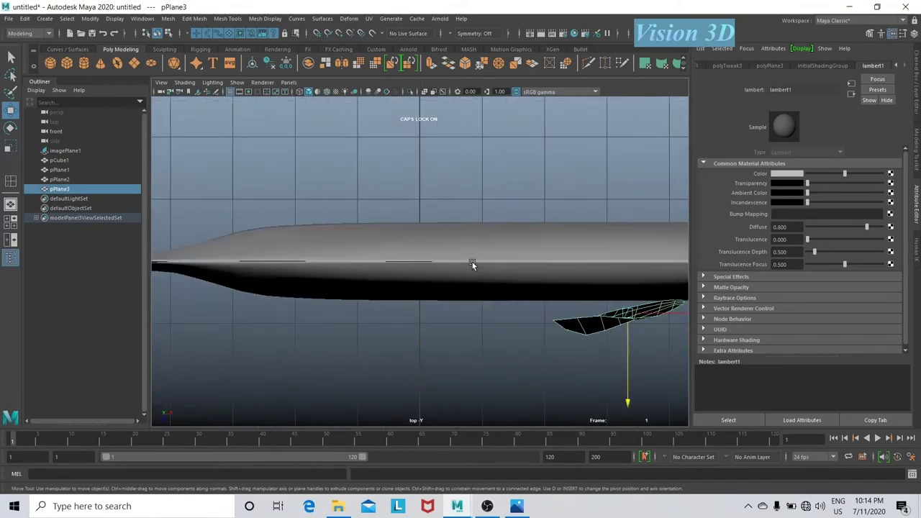
middle_click_drag(473, 264, 528, 261, "alt")
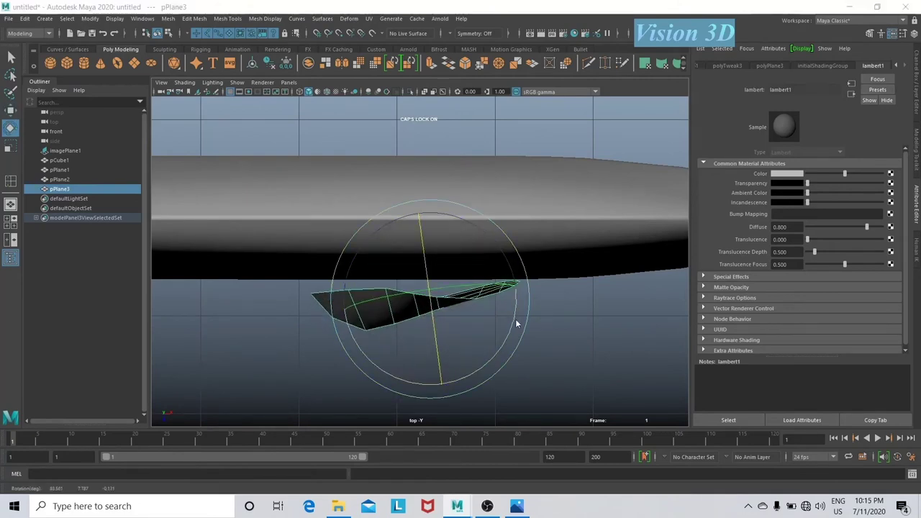
mouse_move(516, 324)
left_mouse_down("alt")
mouse_move(504, 288)
mouse_move(636, 269)
mouse_move(554, 333)
left_mouse_up("alt")
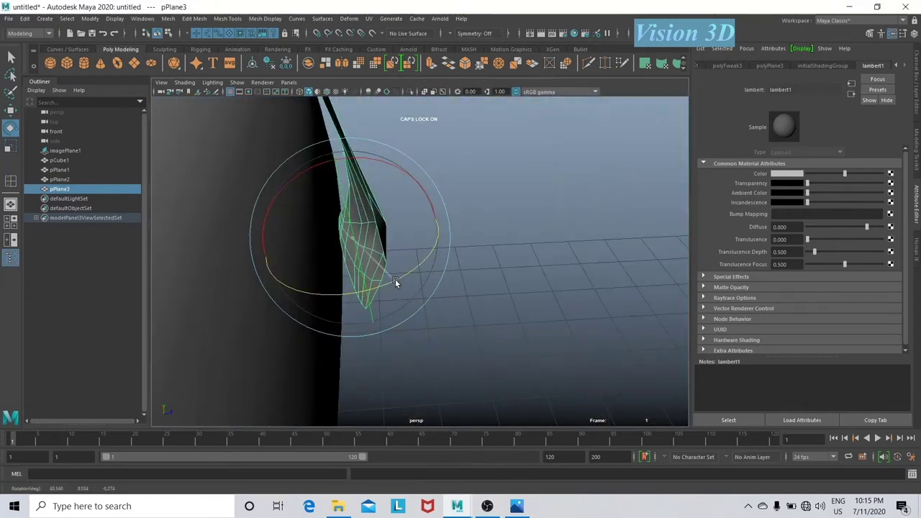
mouse_move(395, 278)
left_mouse_down("alt")
mouse_move(396, 249)
mouse_move(433, 245)
mouse_move(449, 287)
mouse_move(457, 267)
left_mouse_up("alt")
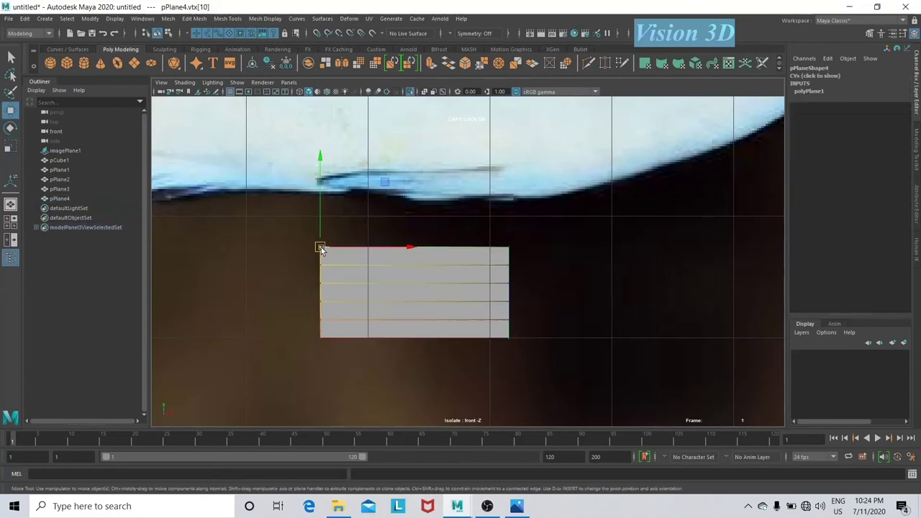
Move pPlane4's vertices to trace the lower fin outline from the reference.
left_click_drag(249, 261, 247, 295)
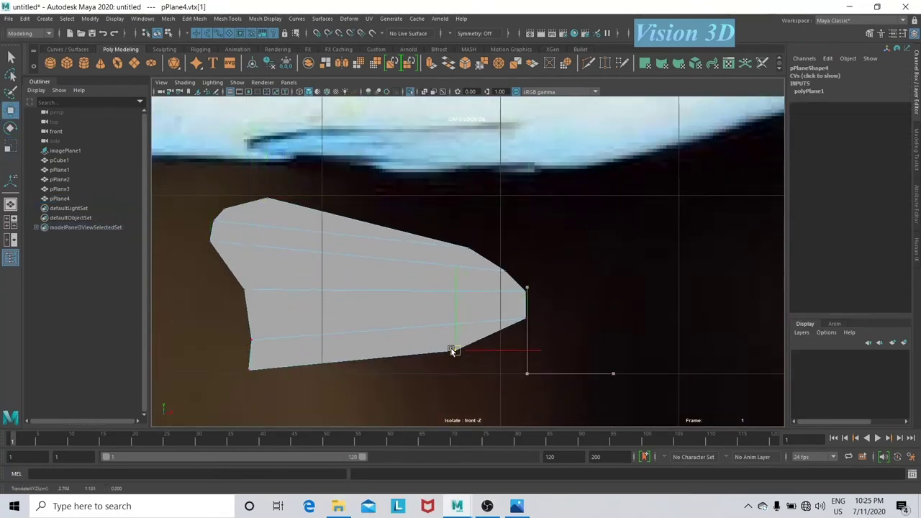
key("ctrl+z")
key("ctrl+z")
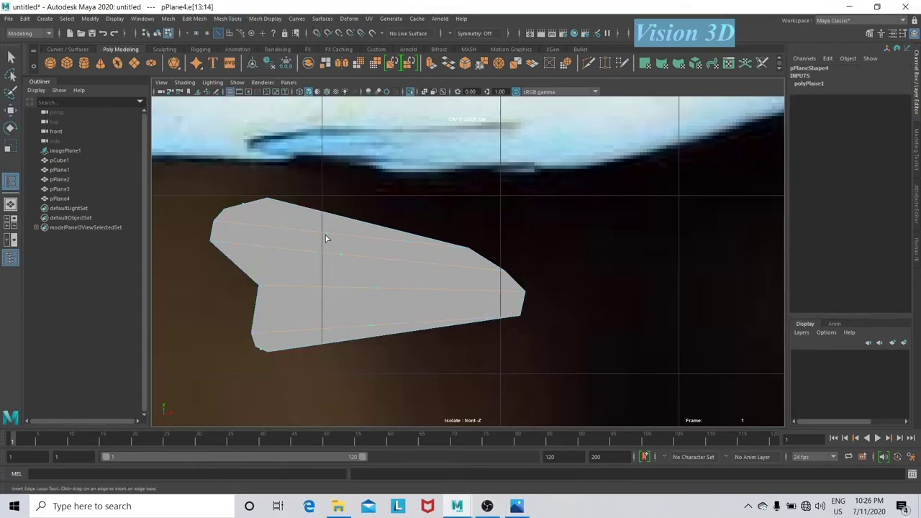
key("w")
left_click(270, 199)
scroll(362, 291, "up", 3)
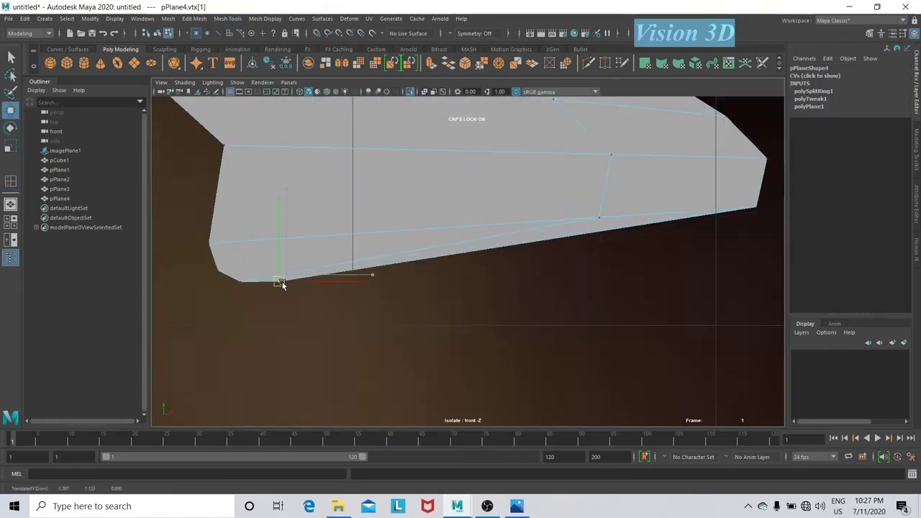
scroll(282, 285, "down", 4)
Insert edge loops across the fin plane with the Insert Edge Loop Tool.
key("g")
scroll(636, 298, "up", 2)
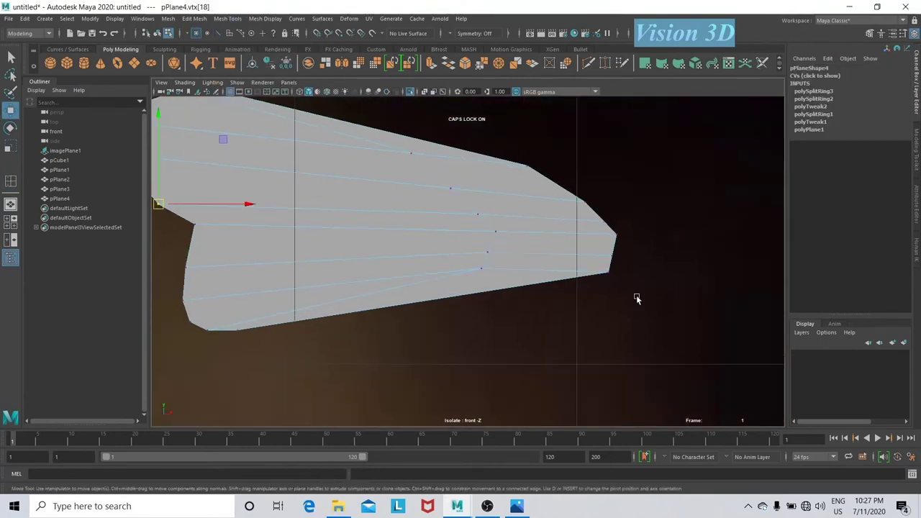
scroll(623, 282, "up", 2)
scroll(549, 259, "down", 5)
scroll(549, 259, "down", 2)
left_click(317, 219)
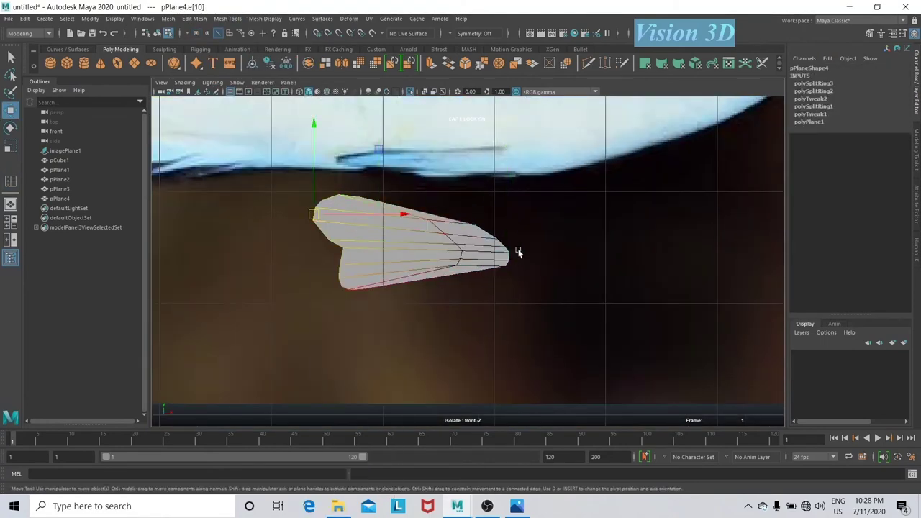
key("F8")
Rotate pPlane4 and move it up beneath the fish's belly.
key("e")
key("w")
left_click_drag(461, 249, 462, 181)
key("ctrl+a")
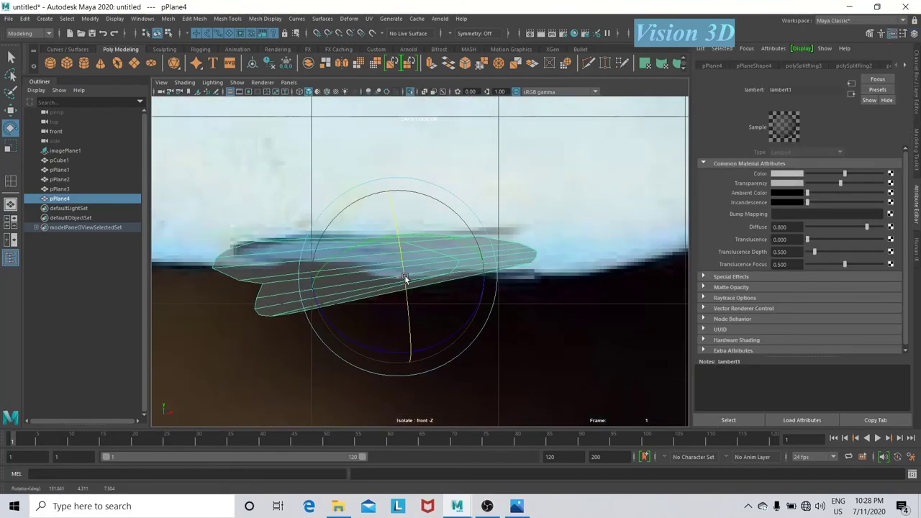
left_click_drag(451, 286, 520, 357, "alt")
key("w")
key("e")
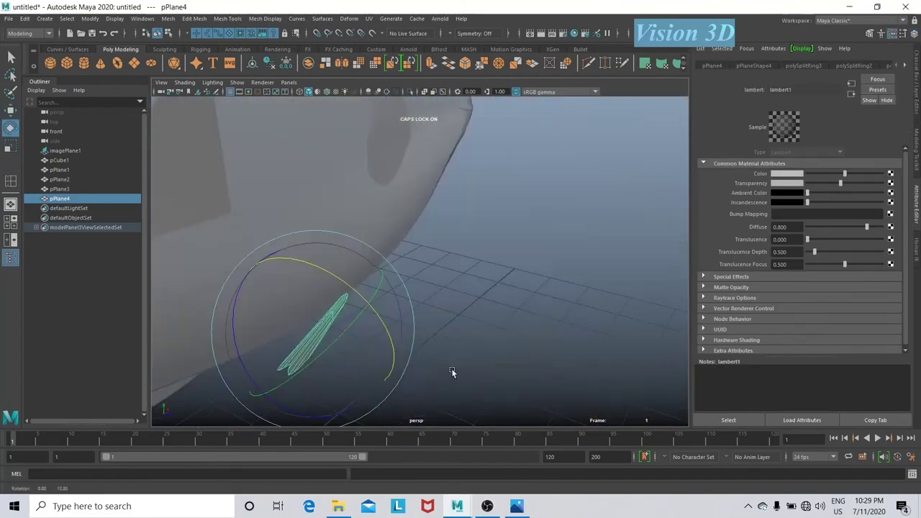
key("f")
Tweak pPlane4's edges and vertices so the fin fits against the body.
key("w")
key("F10")
left_click(252, 187)
left_click_drag(252, 187, 300, 240, "alt")
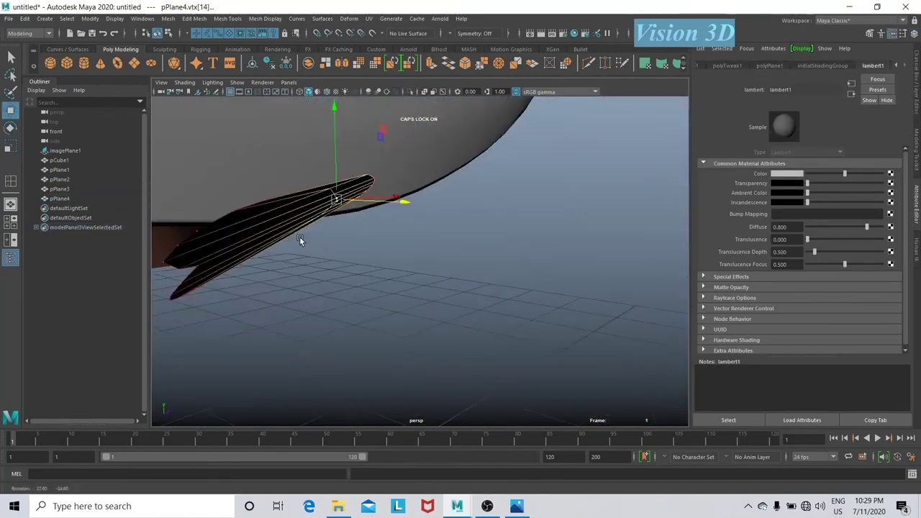
key("e")
key("F9")
key("w")
key("F8")
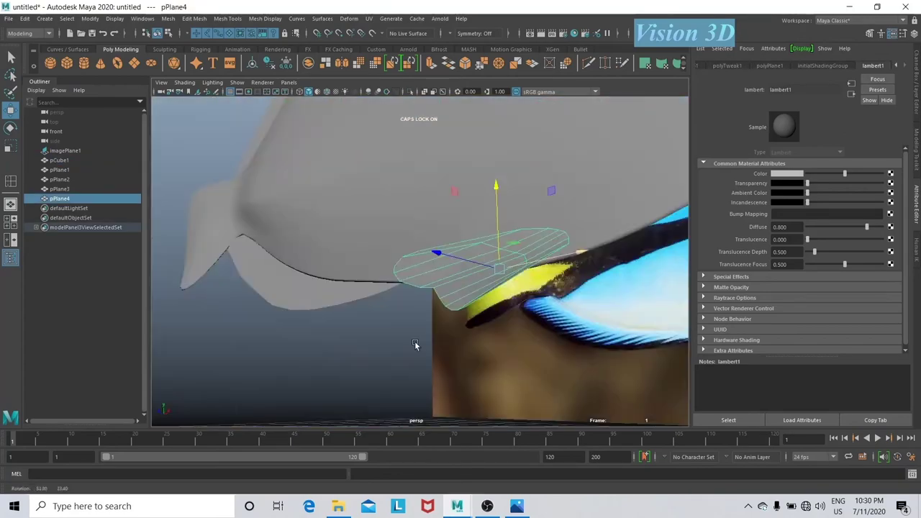
mouse_move(291, 207)
left_mouse_down("alt")
mouse_move(511, 401)
mouse_move(493, 287)
left_mouse_up("alt")
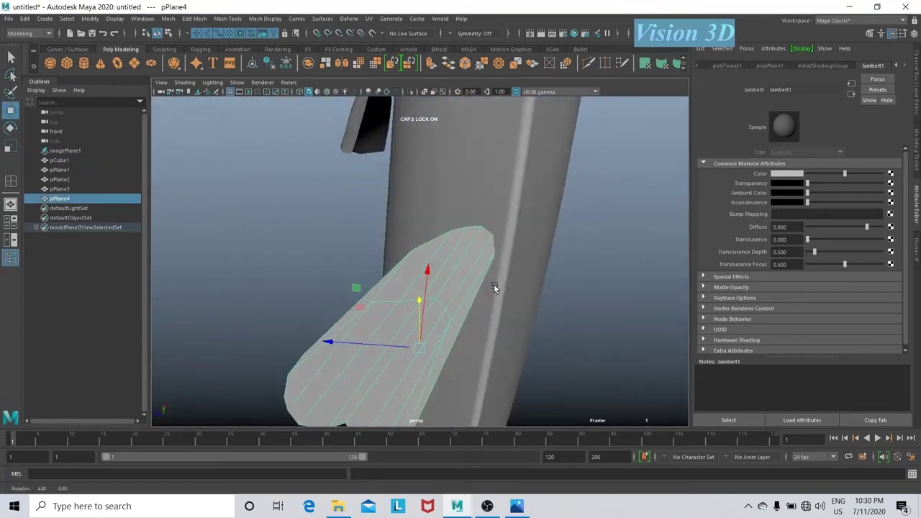
Create a polygon sphere for the eye, rotate it sideways and trim away some faces.
left_click(412, 264)
key("a")
left_click(50, 63)
key("e")
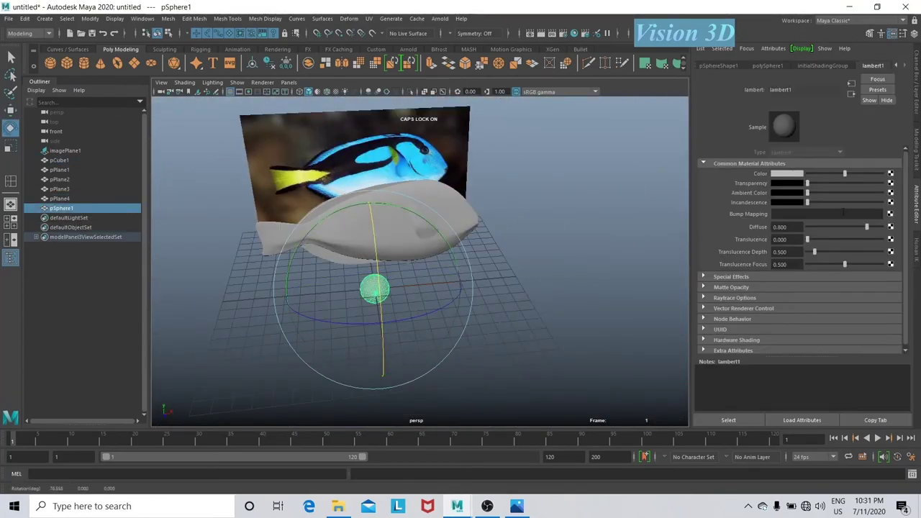
key("f")
left_click_drag(569, 134, 514, 250, "alt")
key("w")
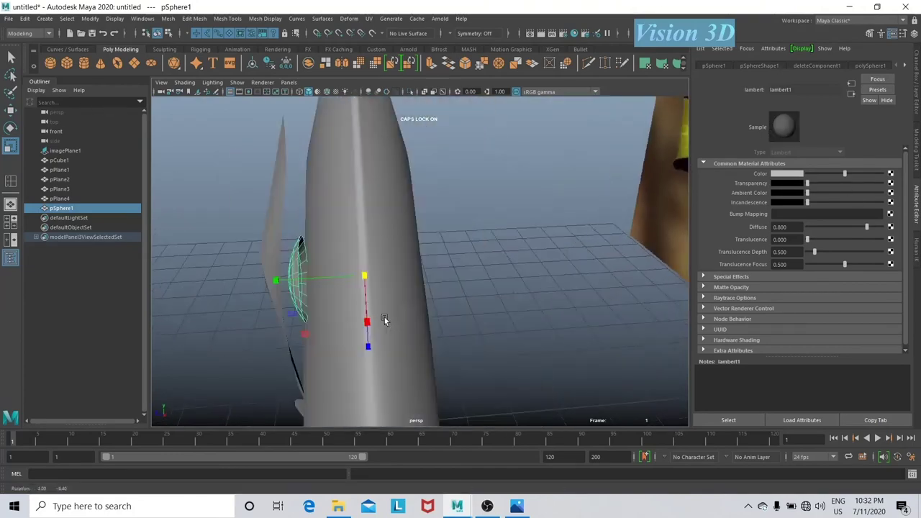
Rotate and move pSphere1 onto the side of the fish's head.
key("e")
left_click(161, 82)
left_click_drag(370, 255, 496, 305, "alt")
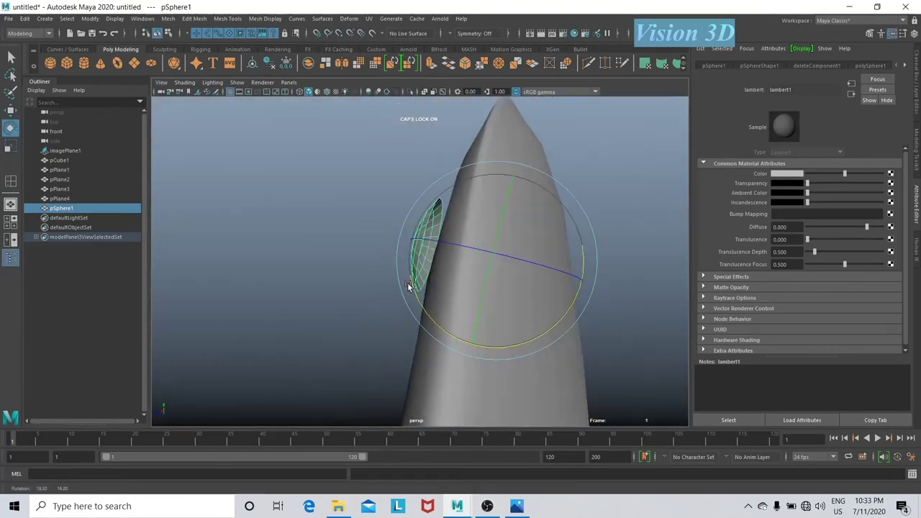
key("w")
left_click_drag(426, 270, 425, 269, "alt")
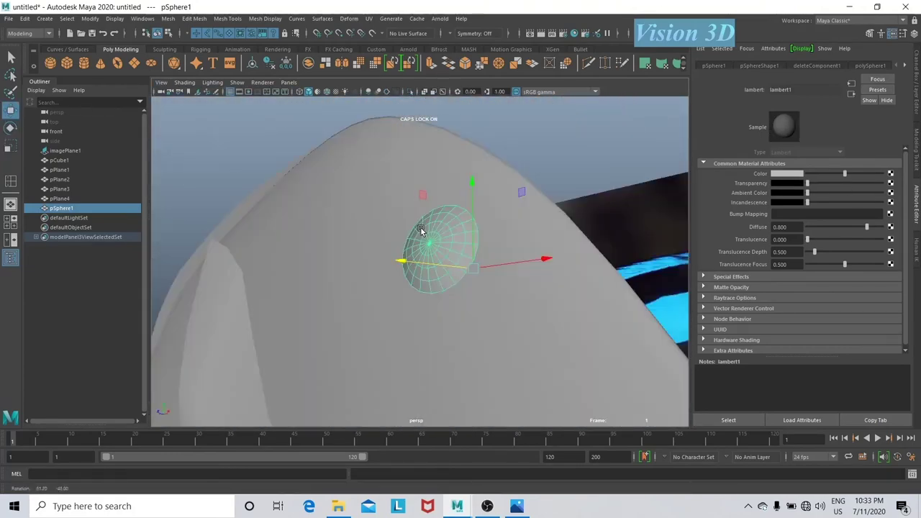
key("e")
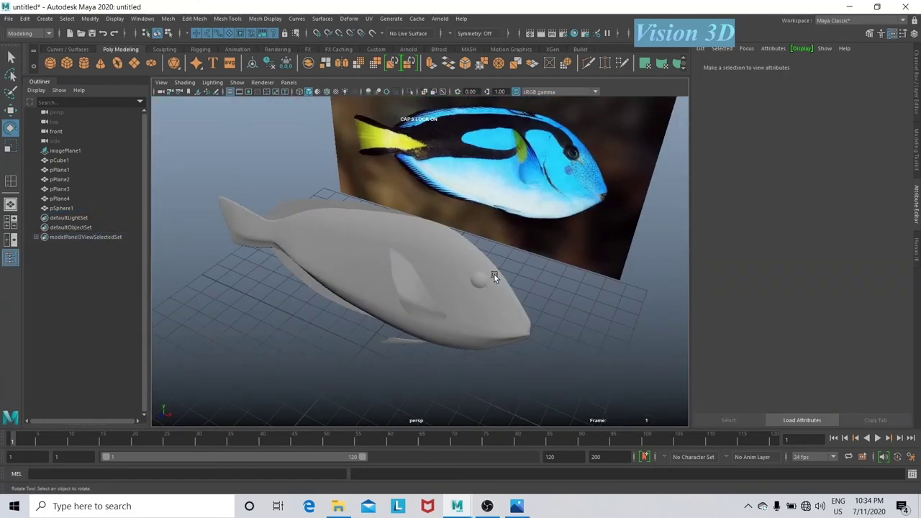
Select the lower fin pPlane4, pectoral fin pPlane3 and eye pSphere1 together.
left_click_drag(231, 303, 211, 317, "alt")
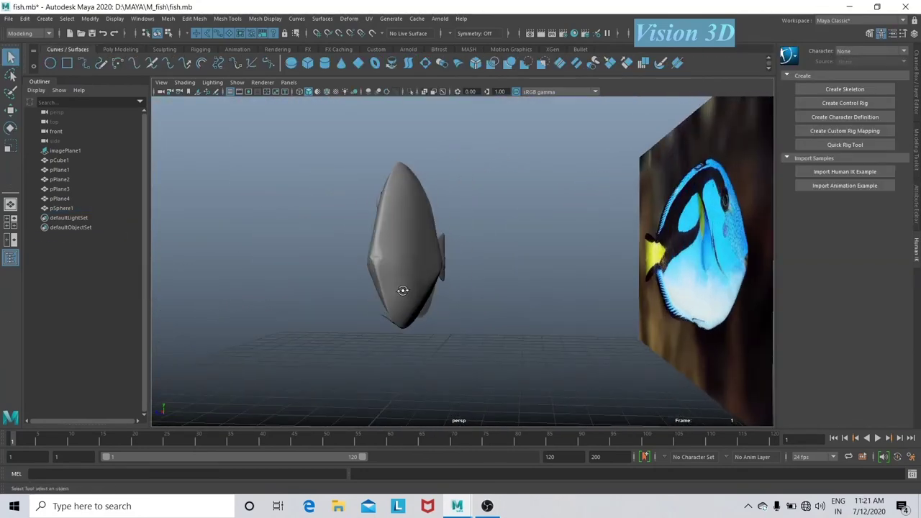
left_click_drag(402, 290, 439, 258, "alt")
left_click(439, 258)
left_click(477, 203, "shift")
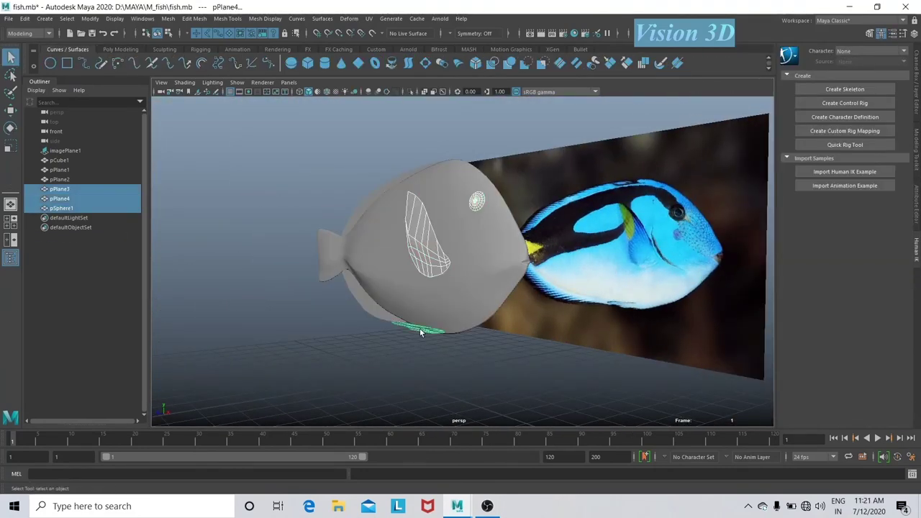
left_click_drag(467, 339, 322, 157, "alt")
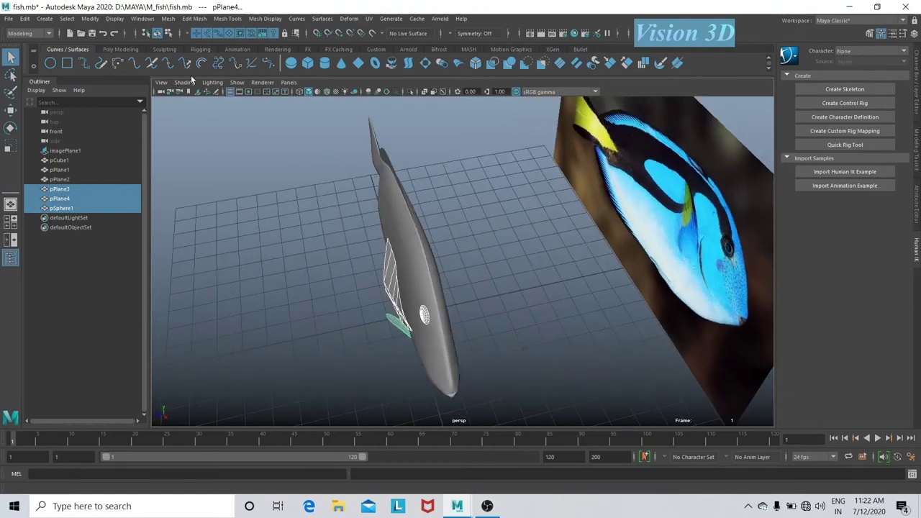
Mirror the selected fins and eye across the Z axis with Mesh > Mirror.
left_click(170, 19)
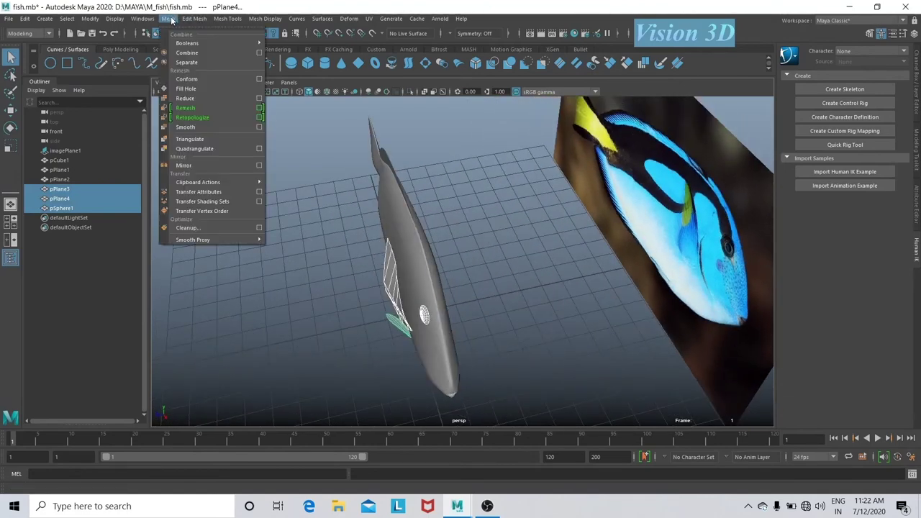
left_click(259, 167)
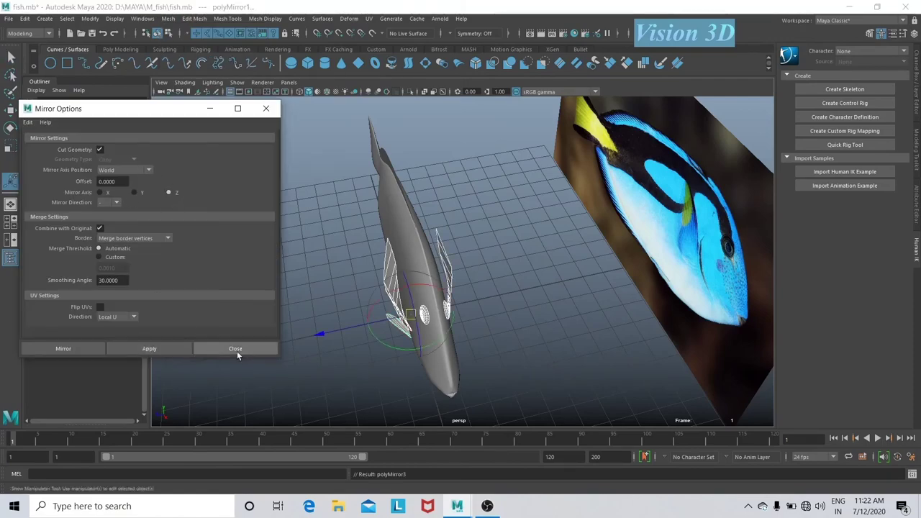
mouse_move(439, 337)
left_mouse_down("alt")
mouse_move(408, 314)
mouse_move(453, 353)
mouse_move(580, 364)
left_mouse_up("alt")
left_click_drag(595, 274, 458, 248, "alt")
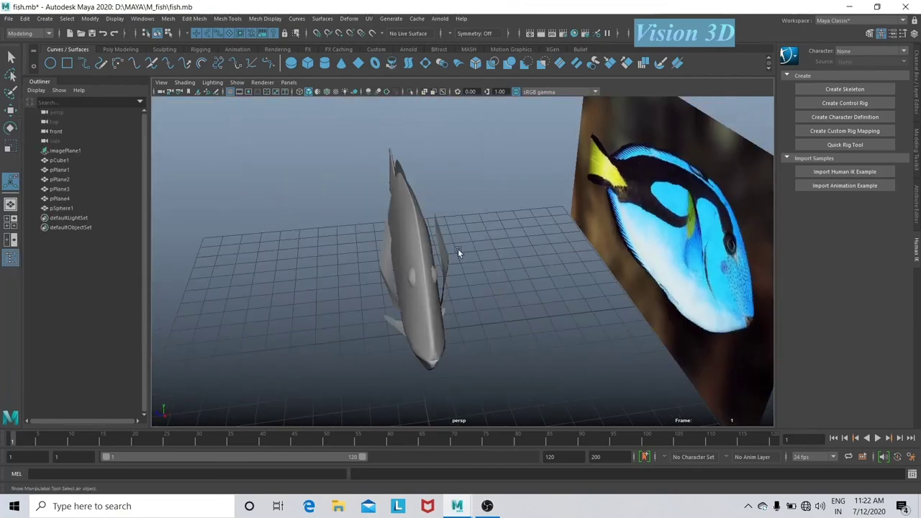
left_click_drag(317, 126, 451, 357)
mouse_move(451, 358)
left_mouse_down("alt")
mouse_move(375, 297)
mouse_move(278, 292)
mouse_move(288, 302)
mouse_move(392, 320)
mouse_move(382, 314)
left_mouse_up("alt")
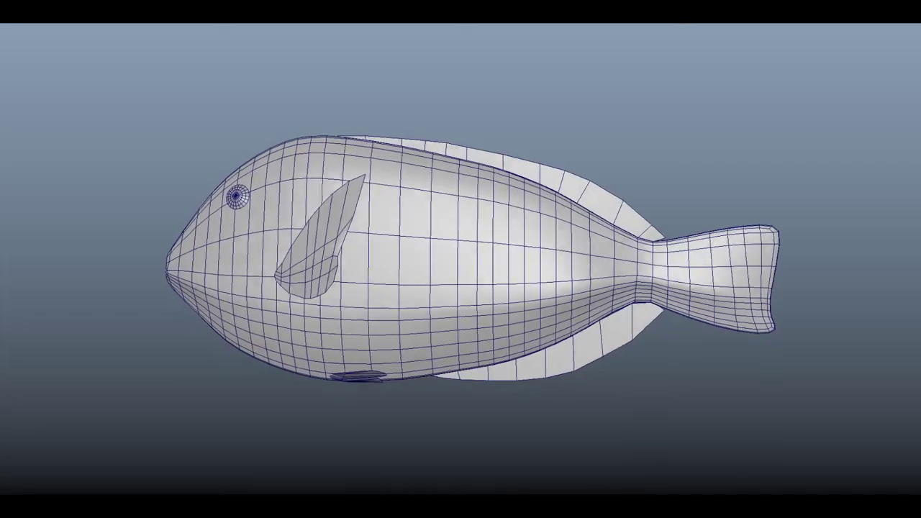